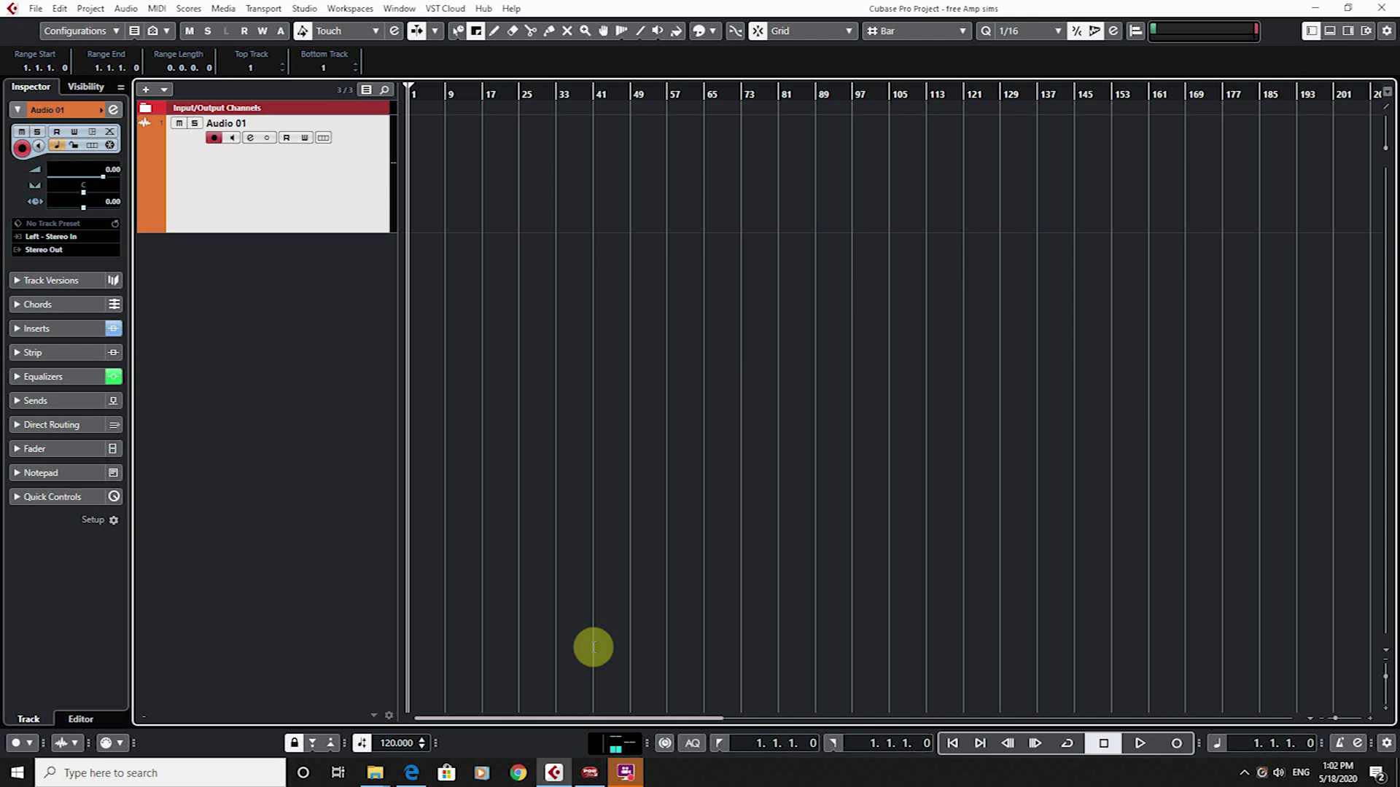
# Step: Start an Add Instrument Track setup from the track list with Retrologue as the instrument
pyautogui.rightClick(292, 350)
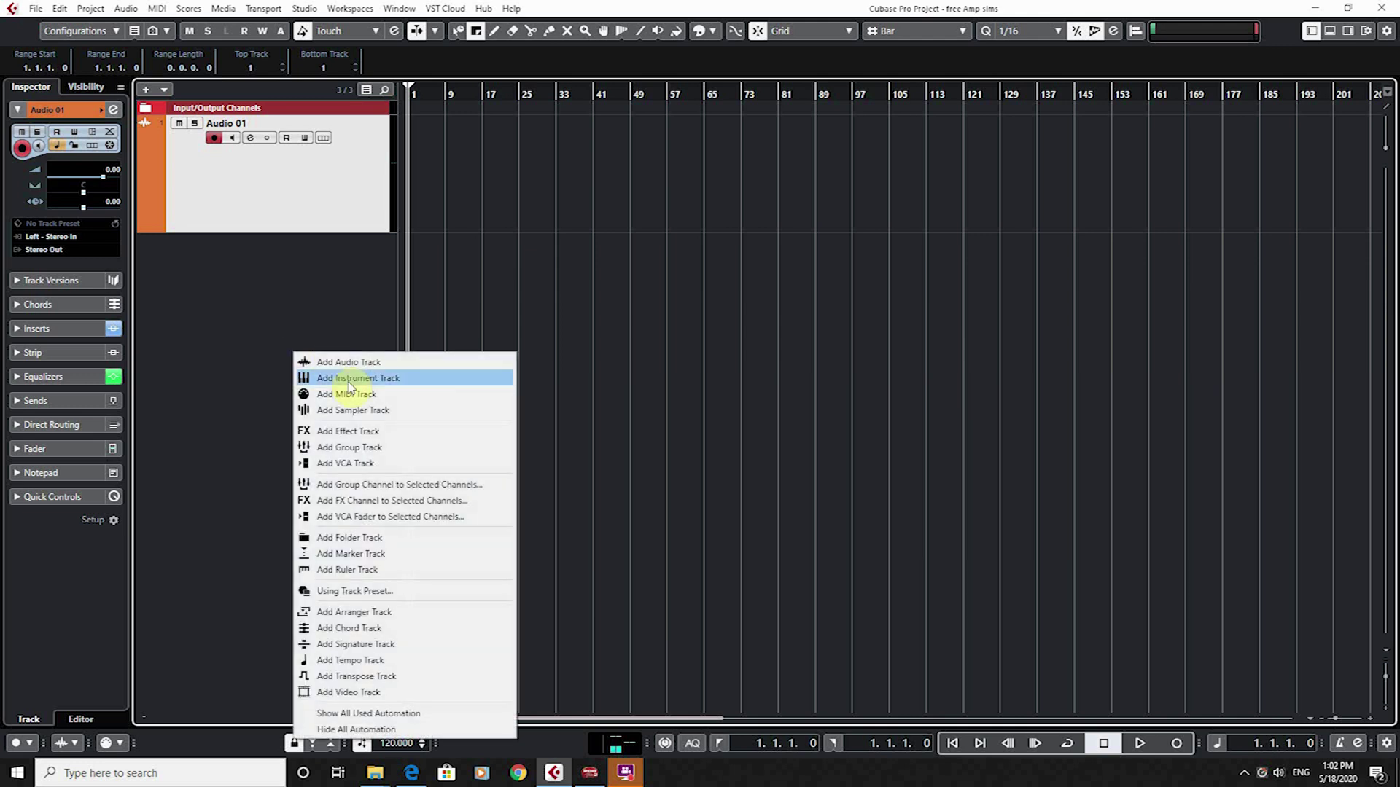
pyautogui.rightClick(291, 294)
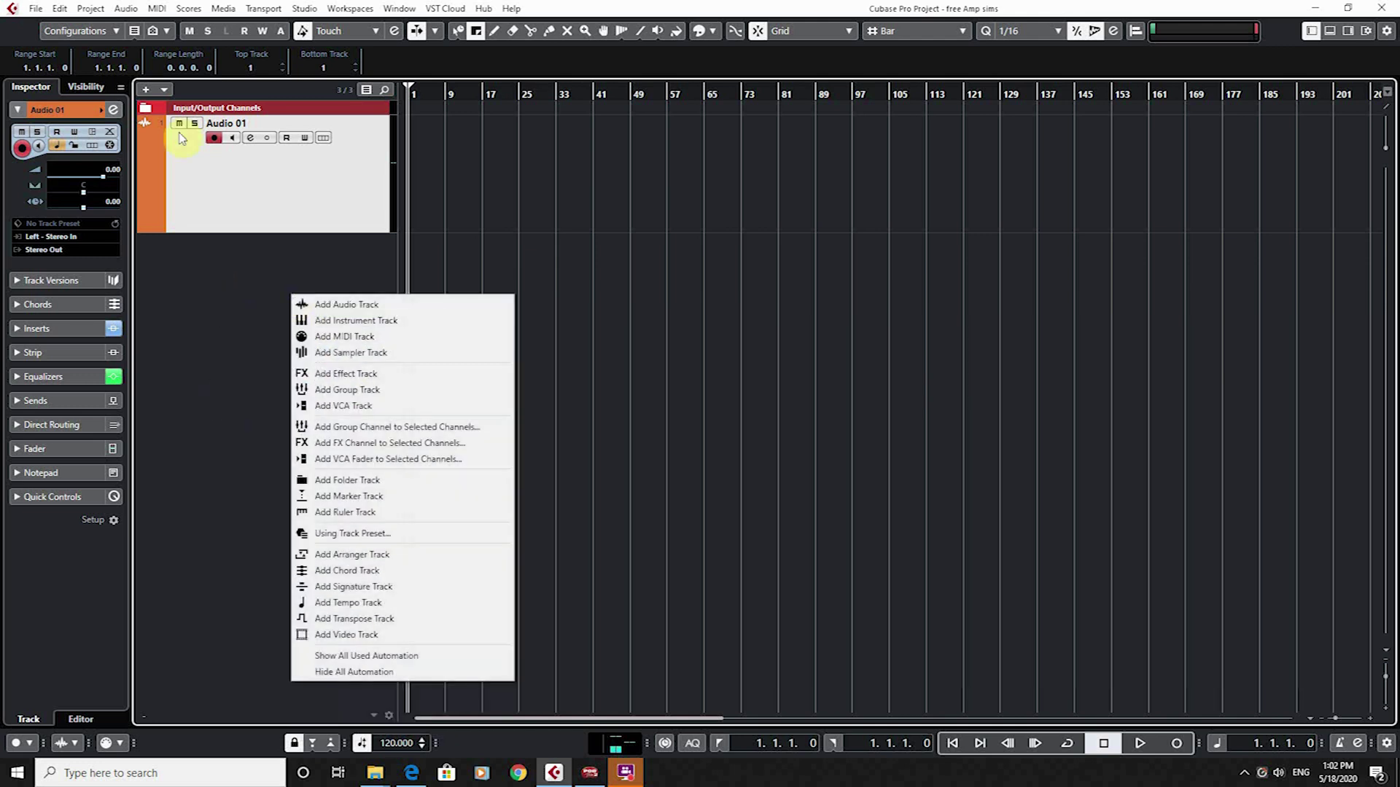
pyautogui.click(185, 275)
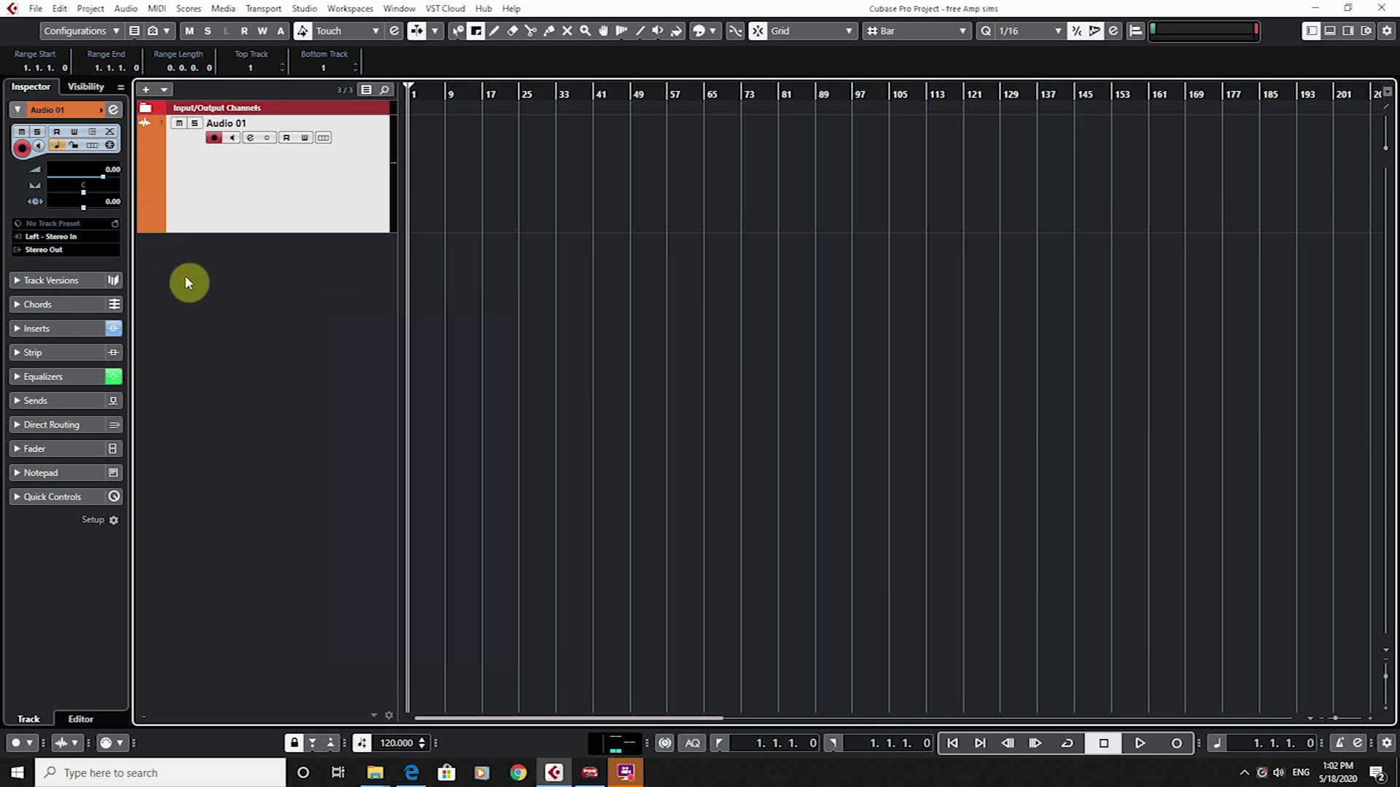
pyautogui.rightClick(305, 294)
pyautogui.click(335, 319)
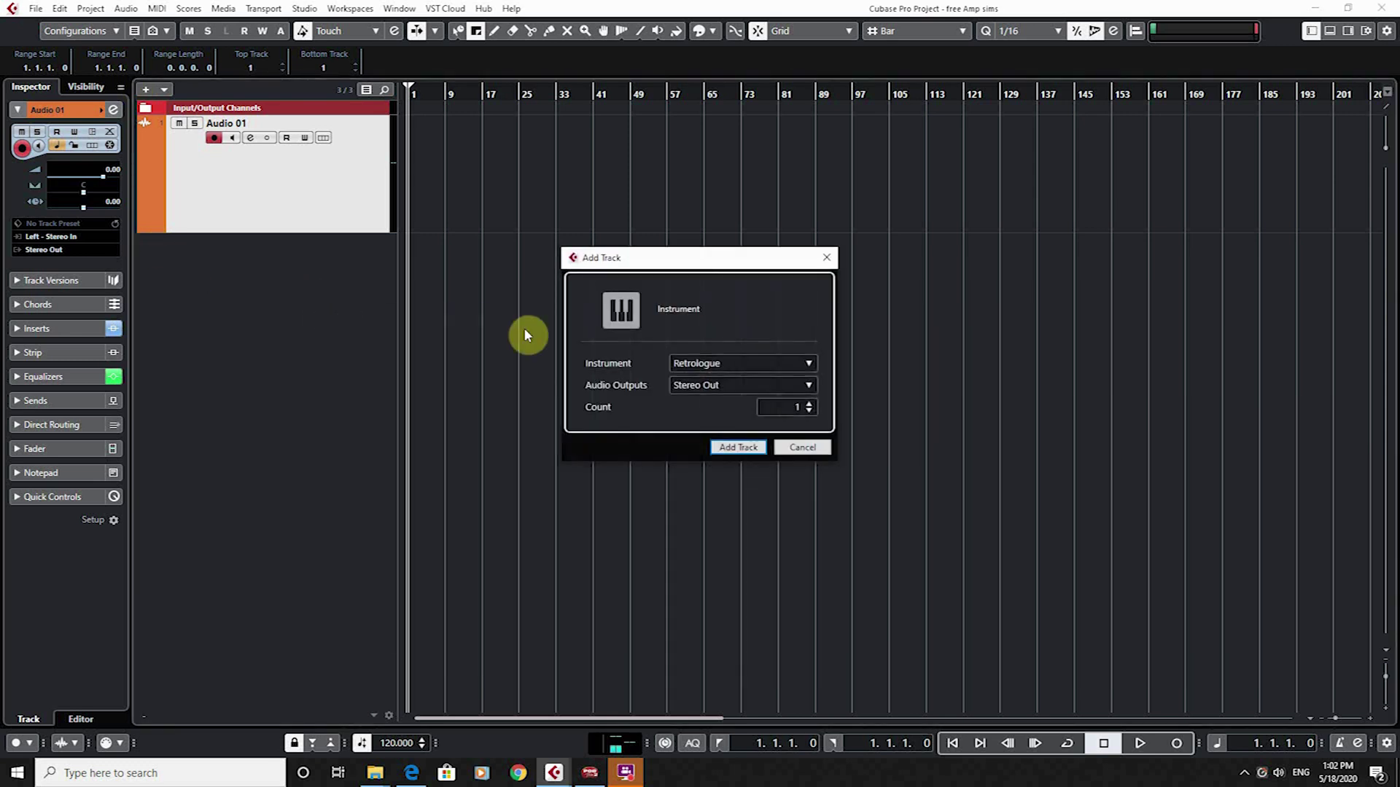
pyautogui.click(744, 363)
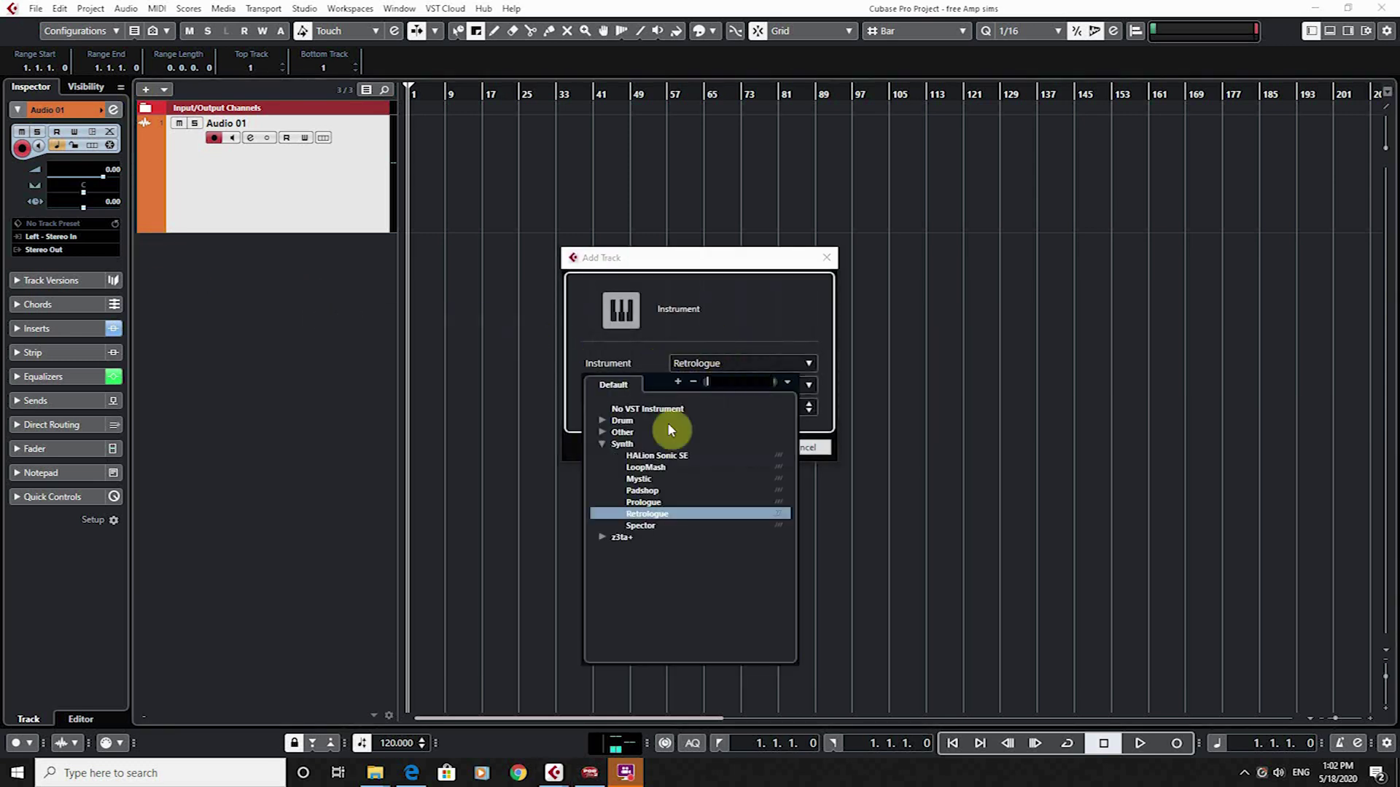
pyautogui.click(711, 340)
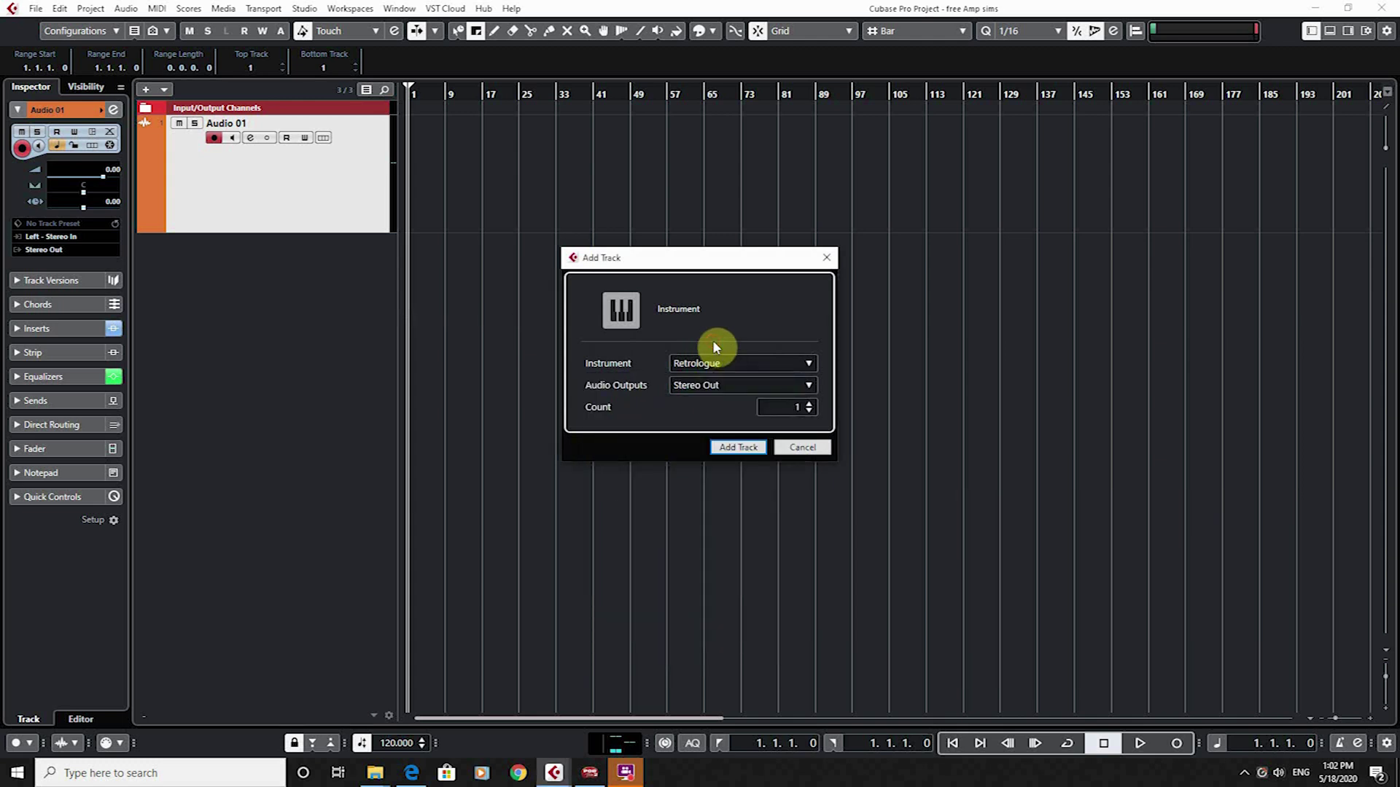
pyautogui.click(736, 360)
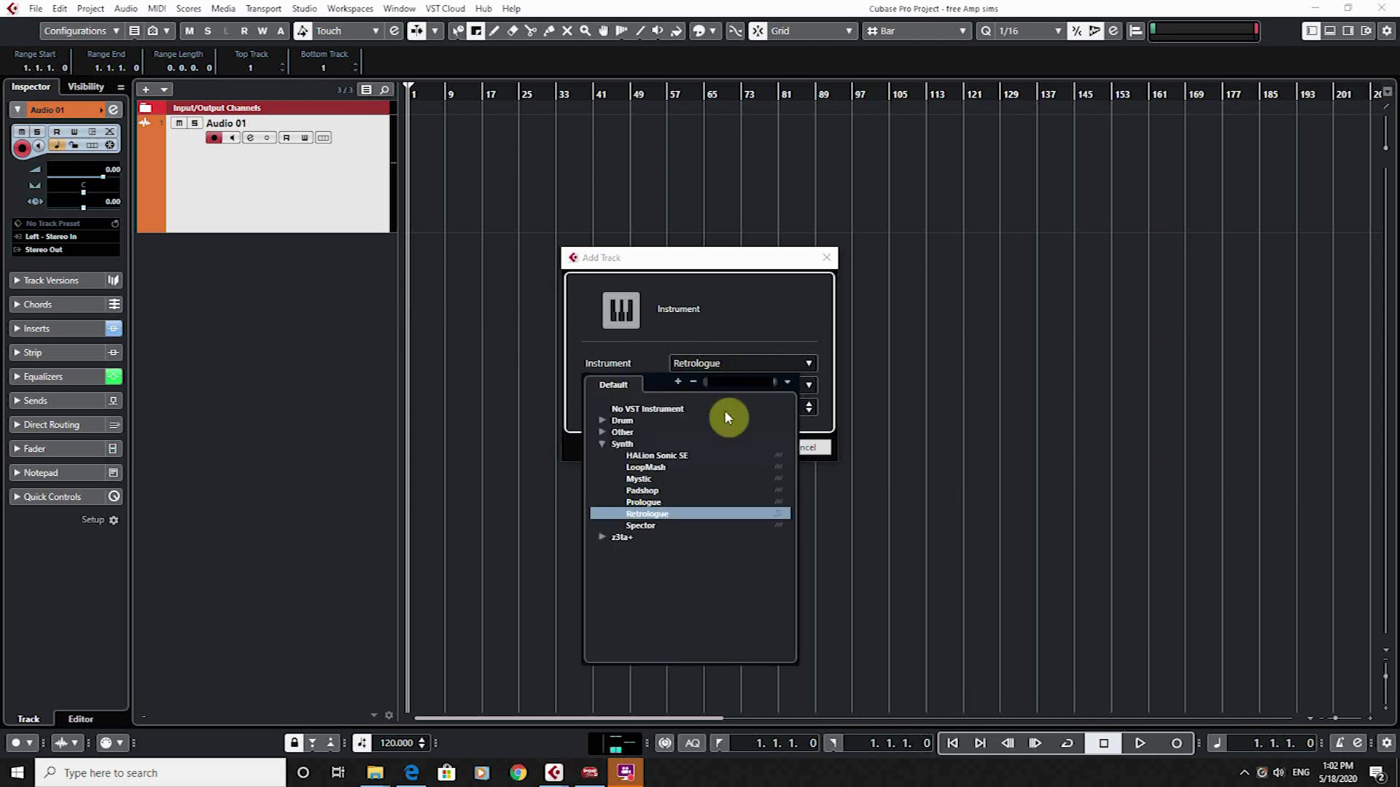
pyautogui.click(724, 330)
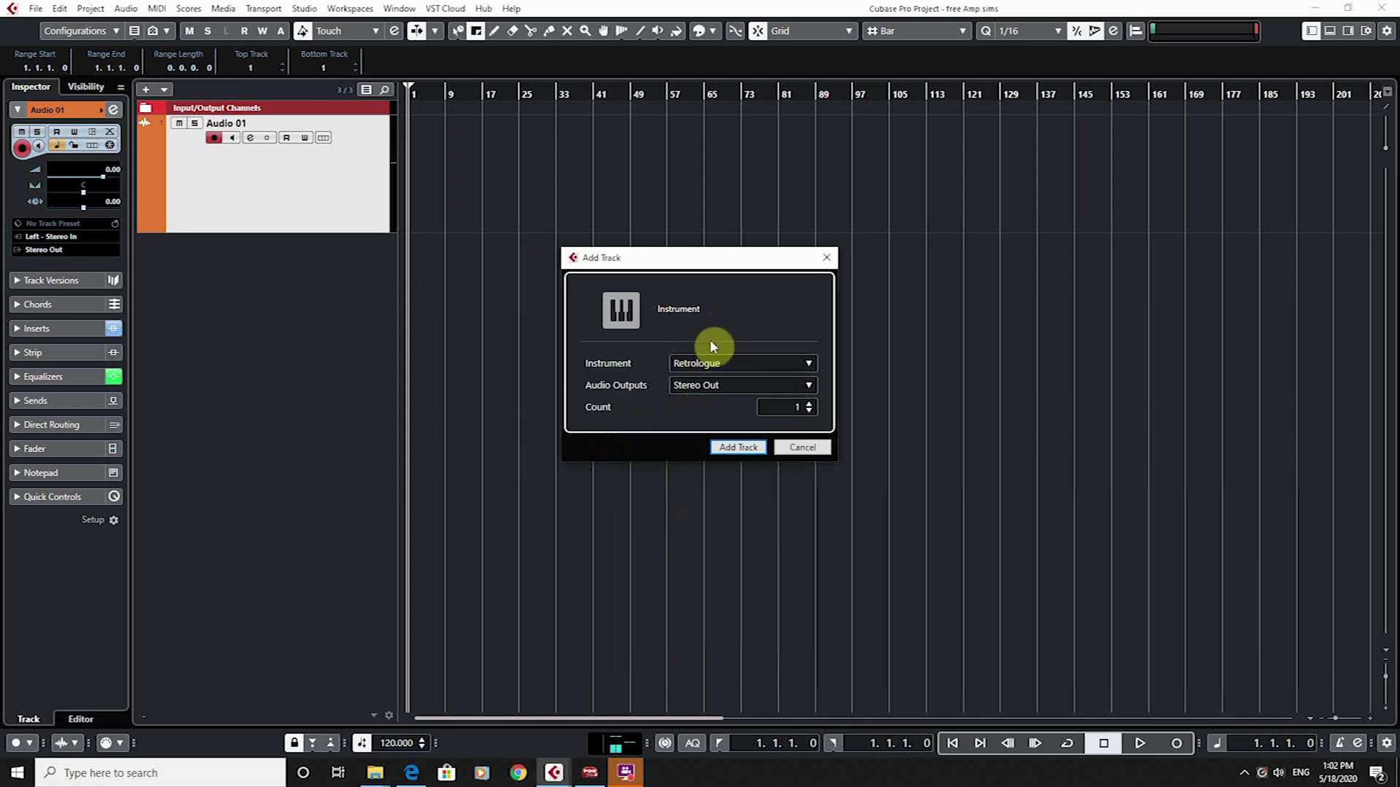
# Step: Cancel and redo it, adding the Retrologue 01 instrument track below Audio 01
pyautogui.click(826, 258)
pyautogui.rightClick(289, 271)
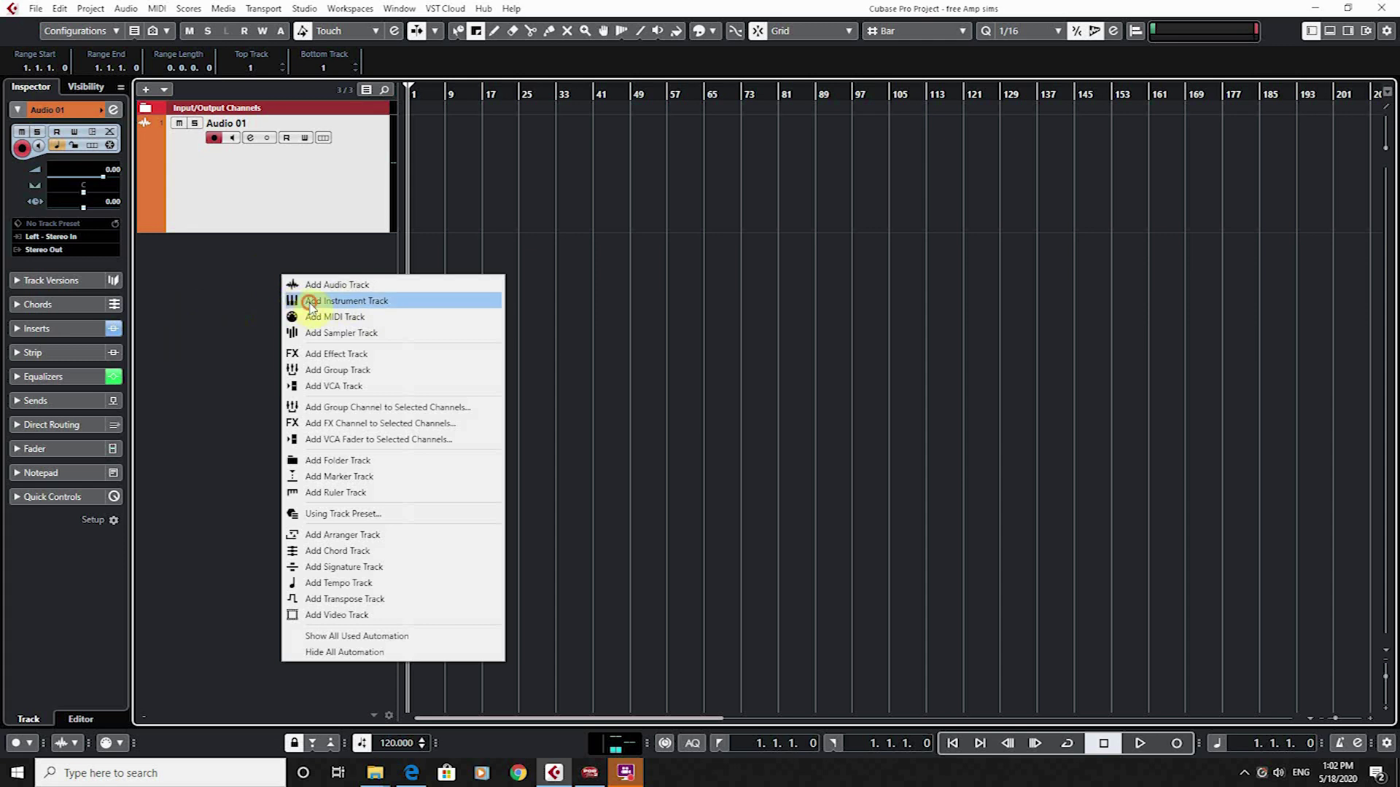
pyautogui.click(308, 301)
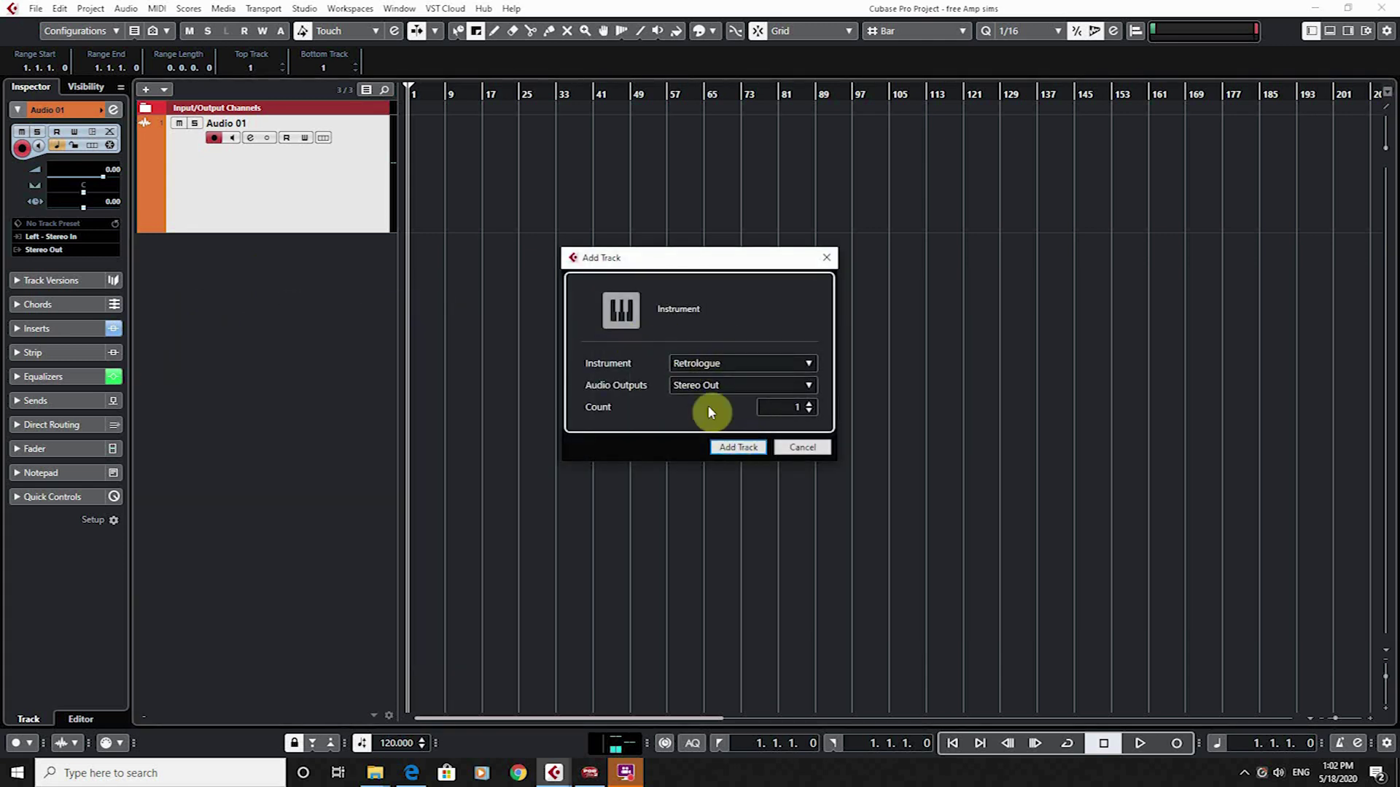
pyautogui.click(732, 449)
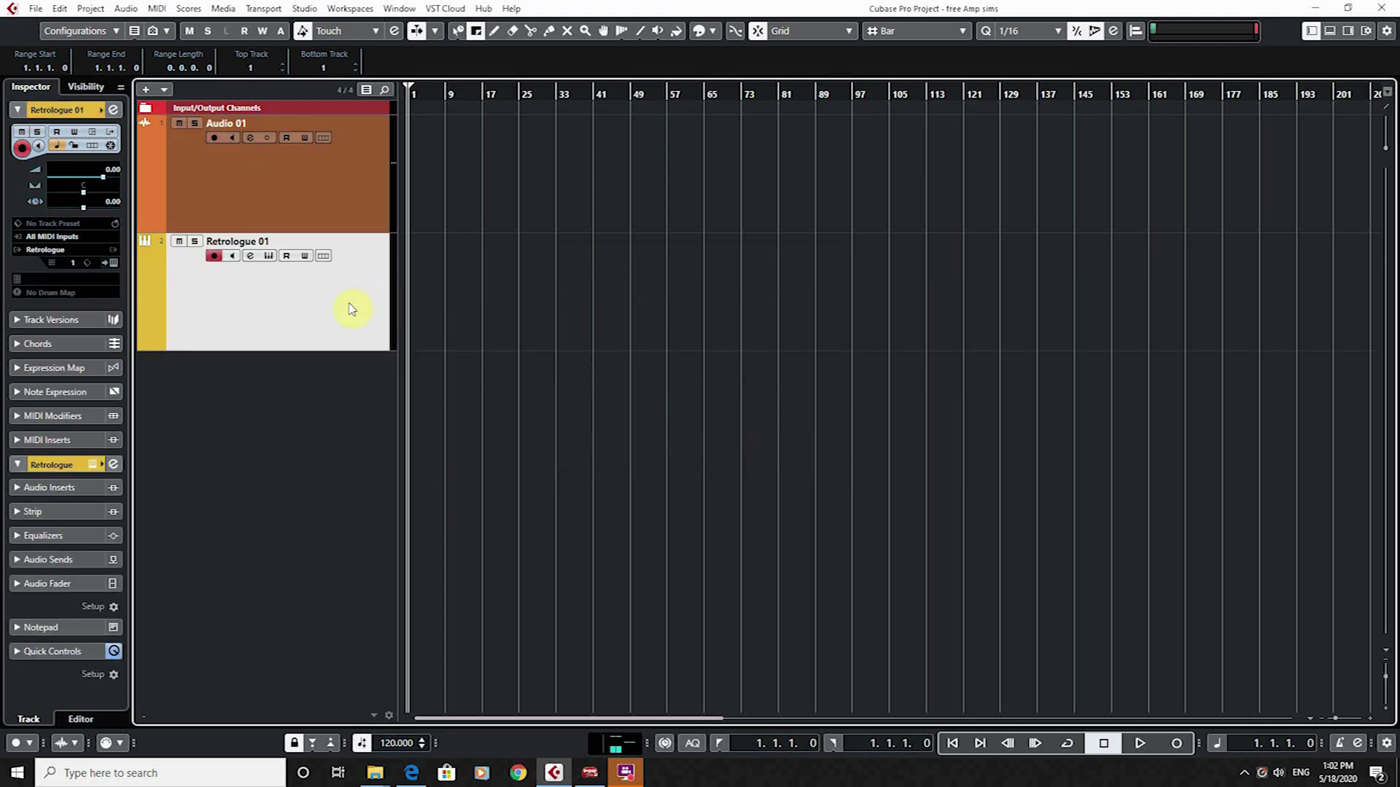
pyautogui.click(268, 255)
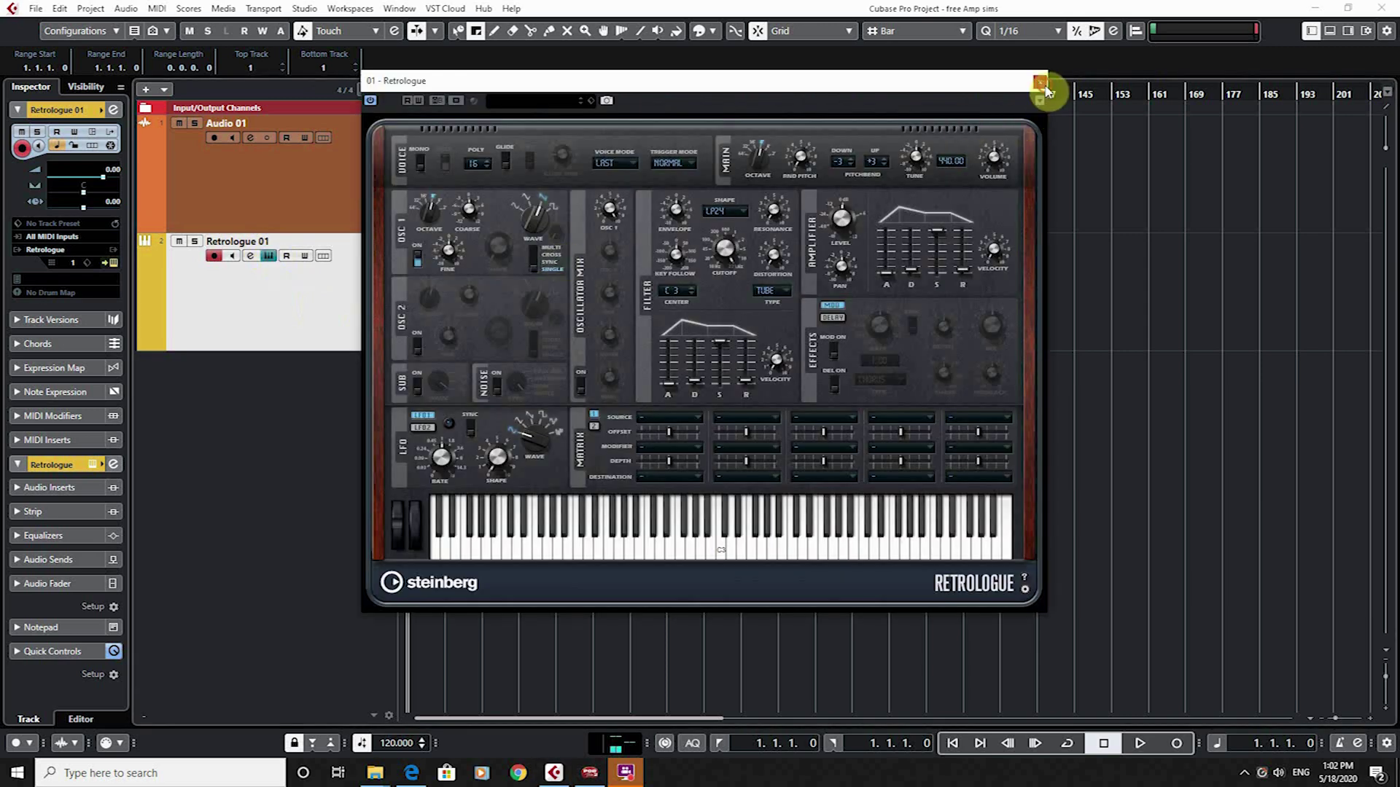
pyautogui.click(1040, 83)
pyautogui.click(114, 261)
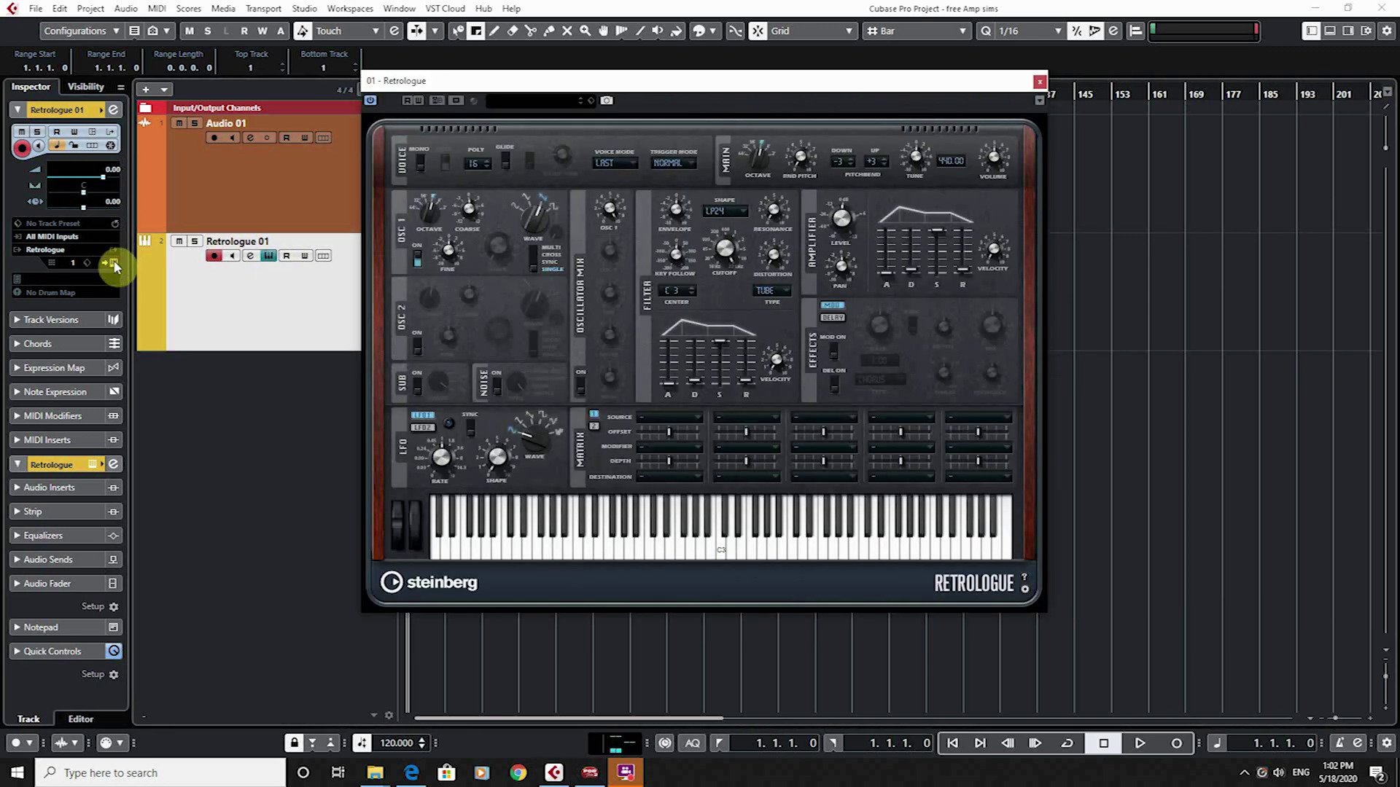
pyautogui.click(1040, 82)
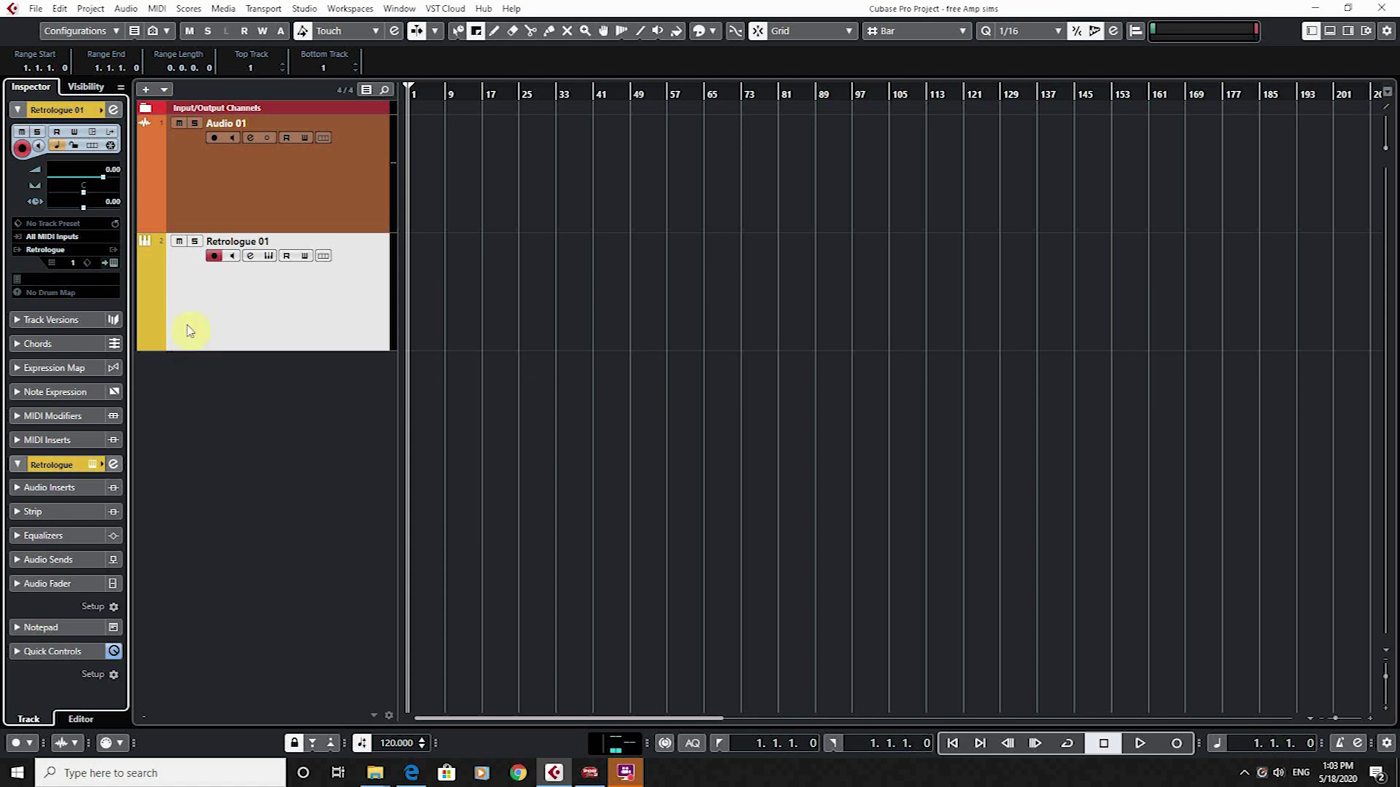
pyautogui.click(57, 9)
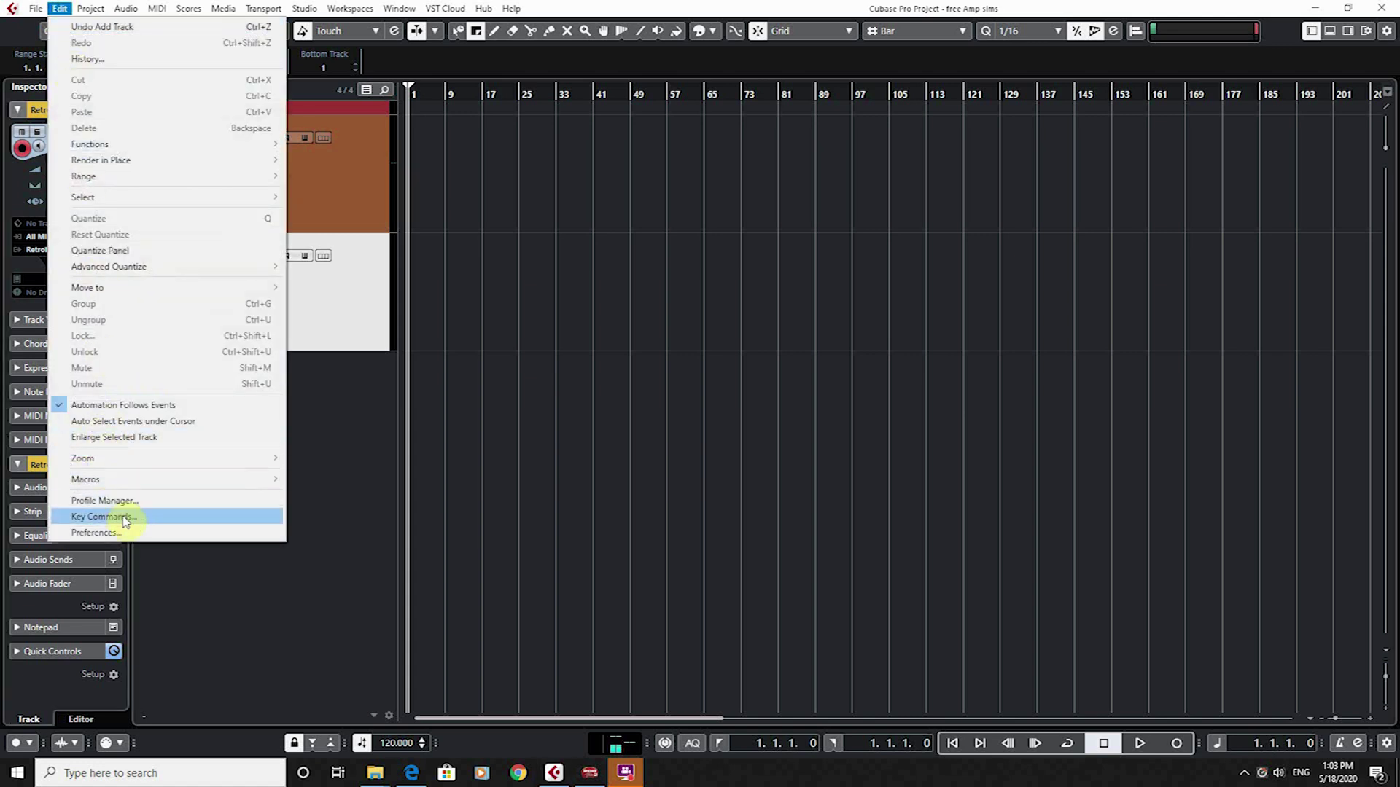
# Step: Open the Key Commands dialog and browse the Add Track commands Marker, Ruler and Folder
pyautogui.click(334, 562)
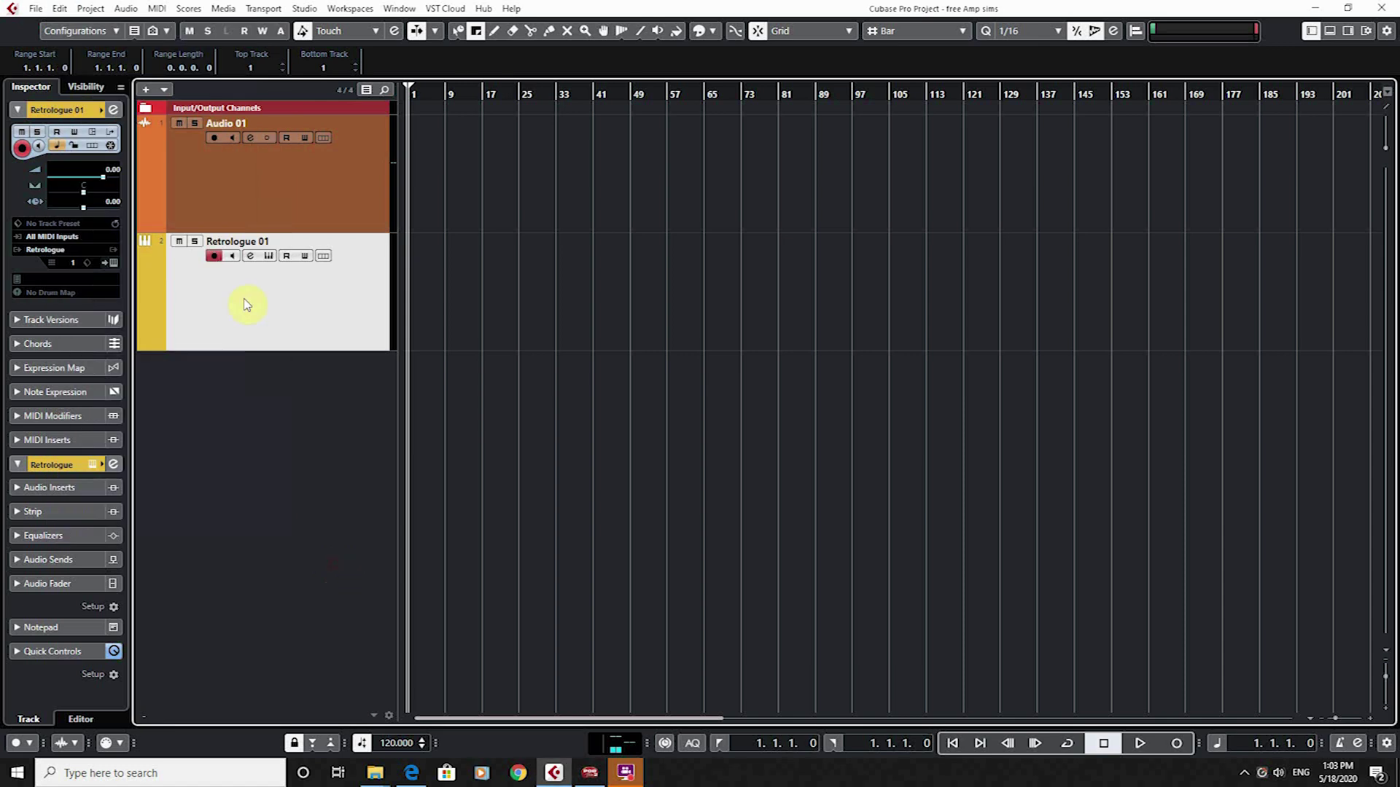
pyautogui.click(65, 10)
pyautogui.click(148, 518)
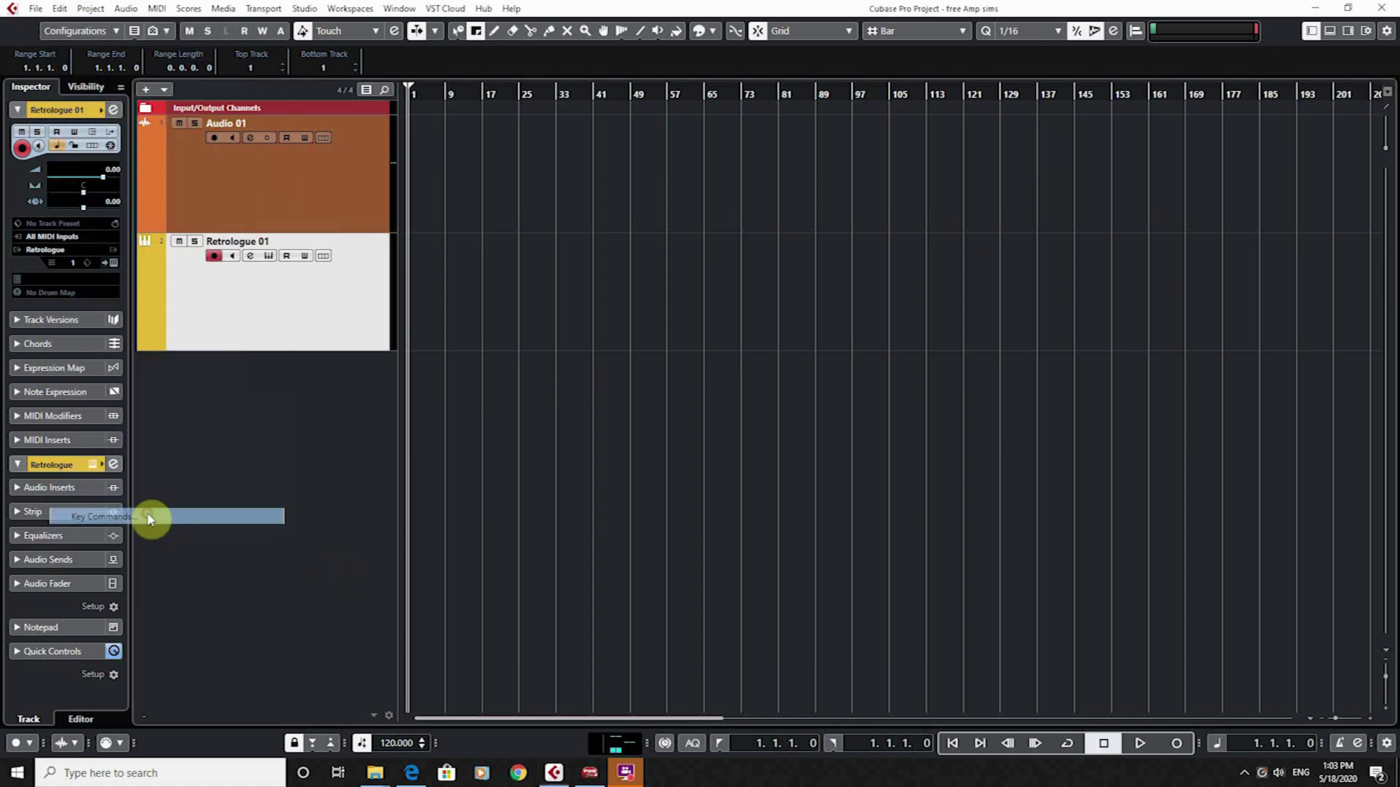
pyautogui.click(582, 375)
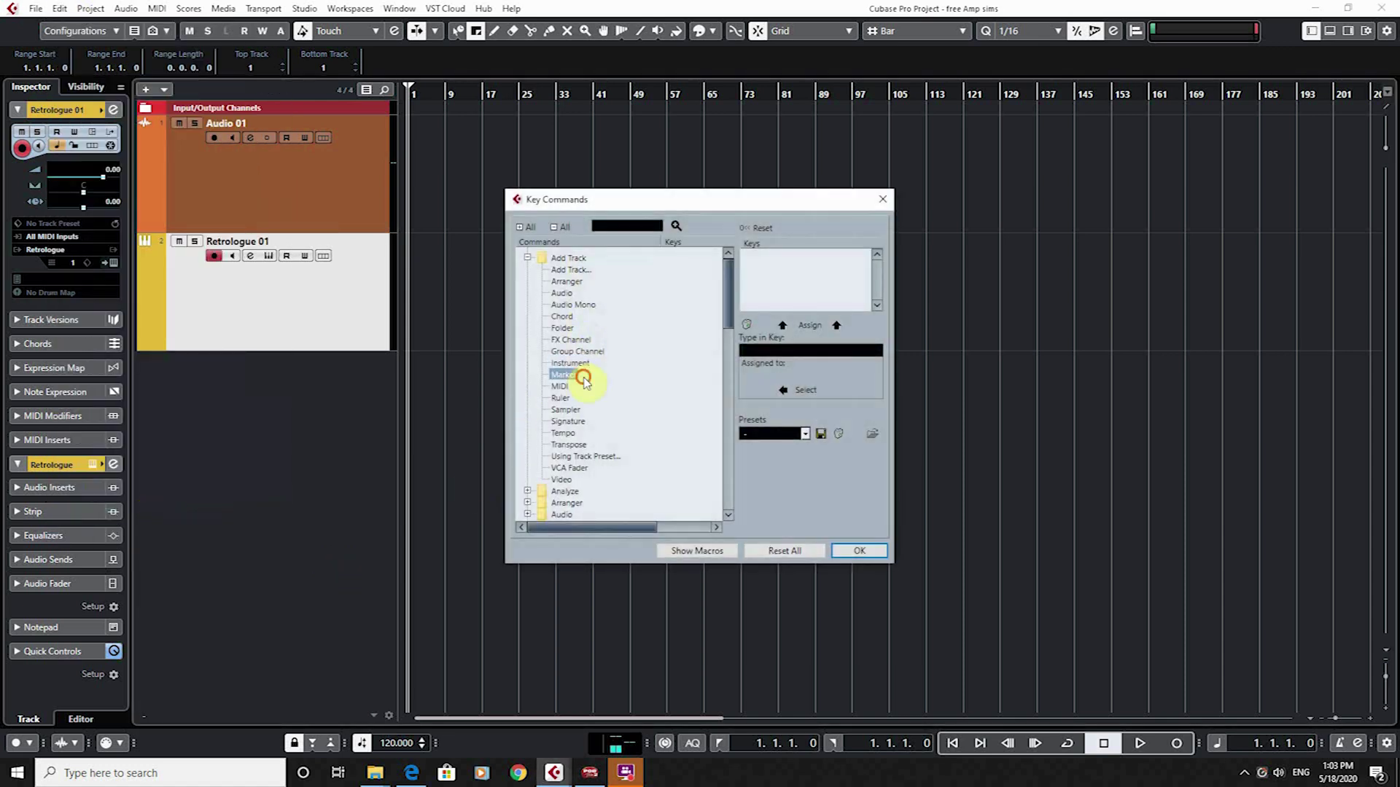
pyautogui.click(580, 400)
pyautogui.click(579, 329)
pyautogui.scroll(-5, 609, 437)
pyautogui.scroll(5, 609, 438)
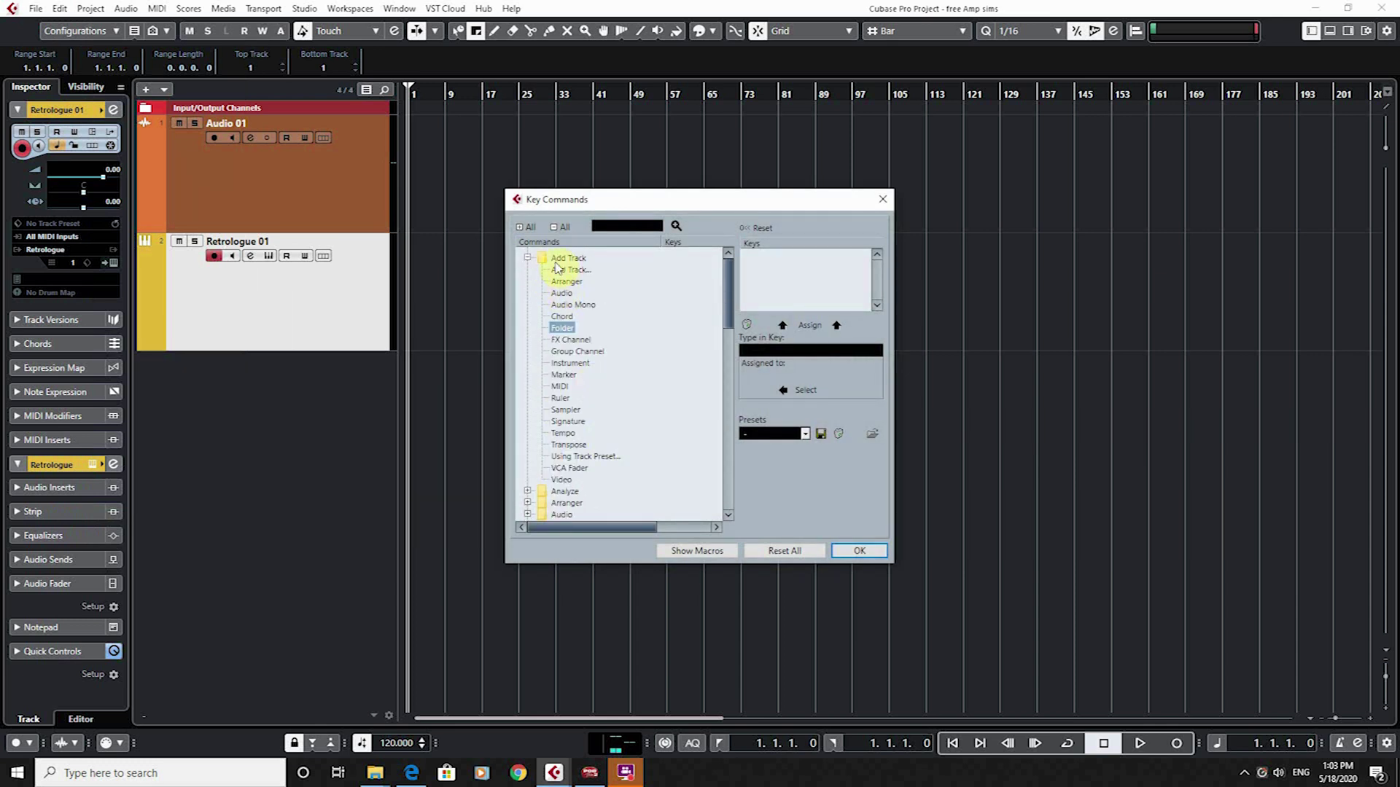
# Step: Collapse Add Track and search the key commands for 'edit vst instrument'
pyautogui.click(527, 257)
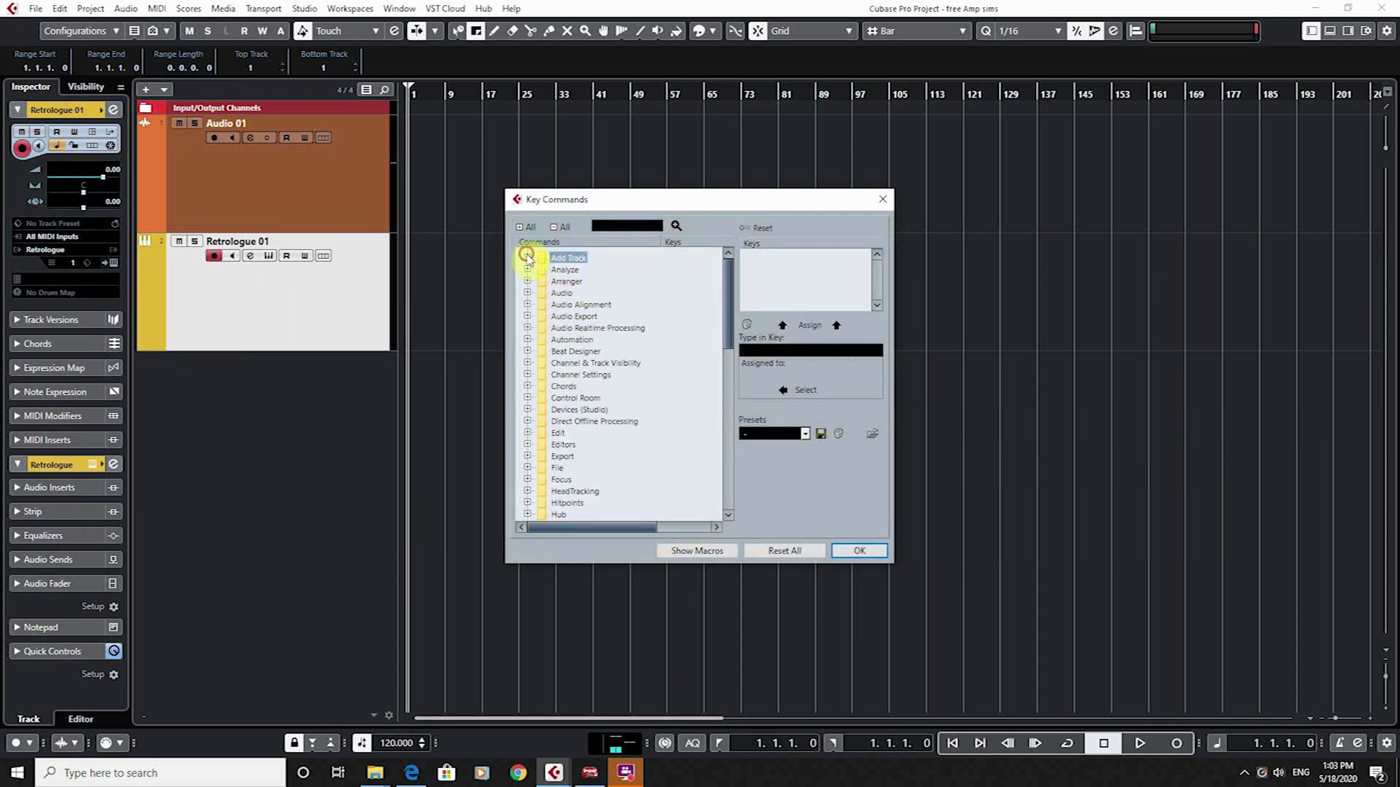
pyautogui.click(621, 226)
pyautogui.write('edit vst instrument')
pyautogui.press('Return')
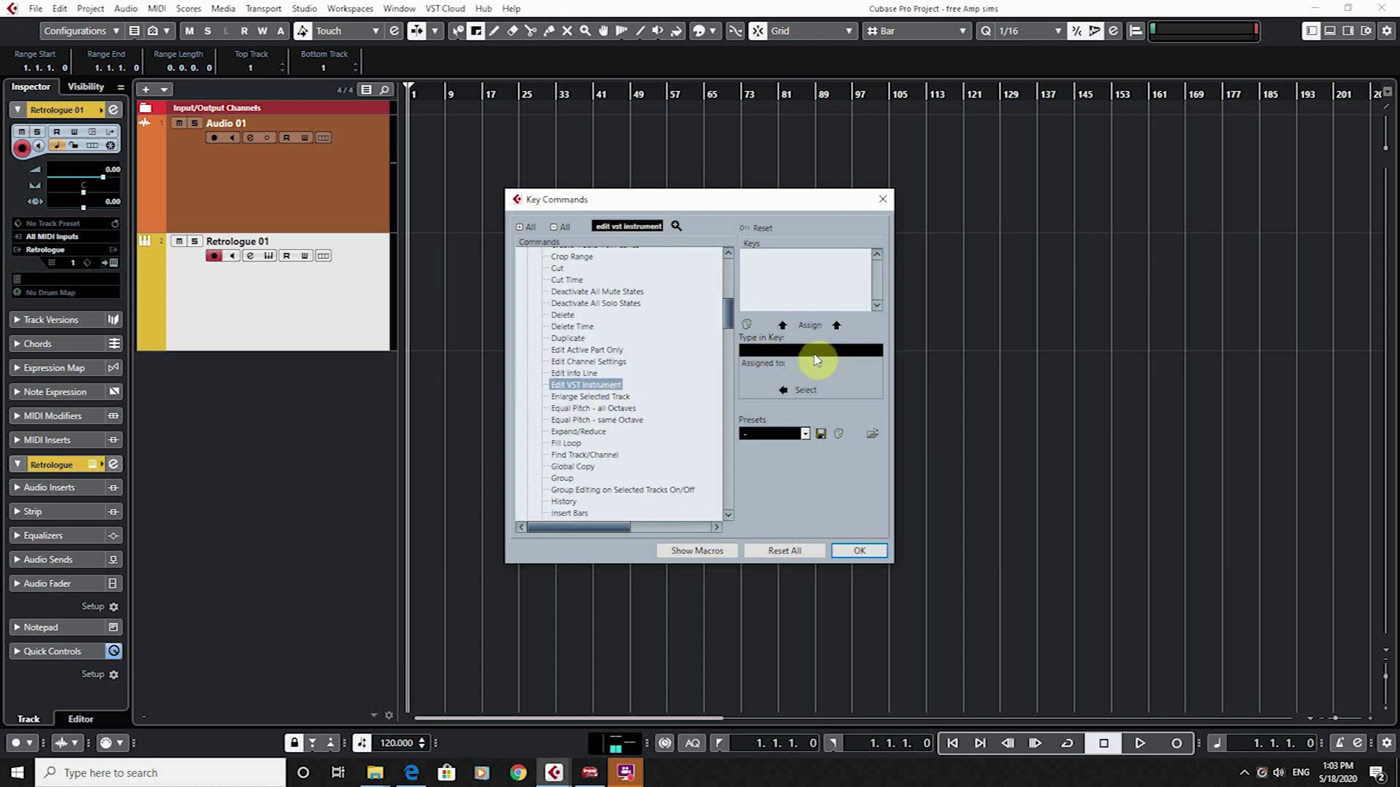
pyautogui.click(788, 351)
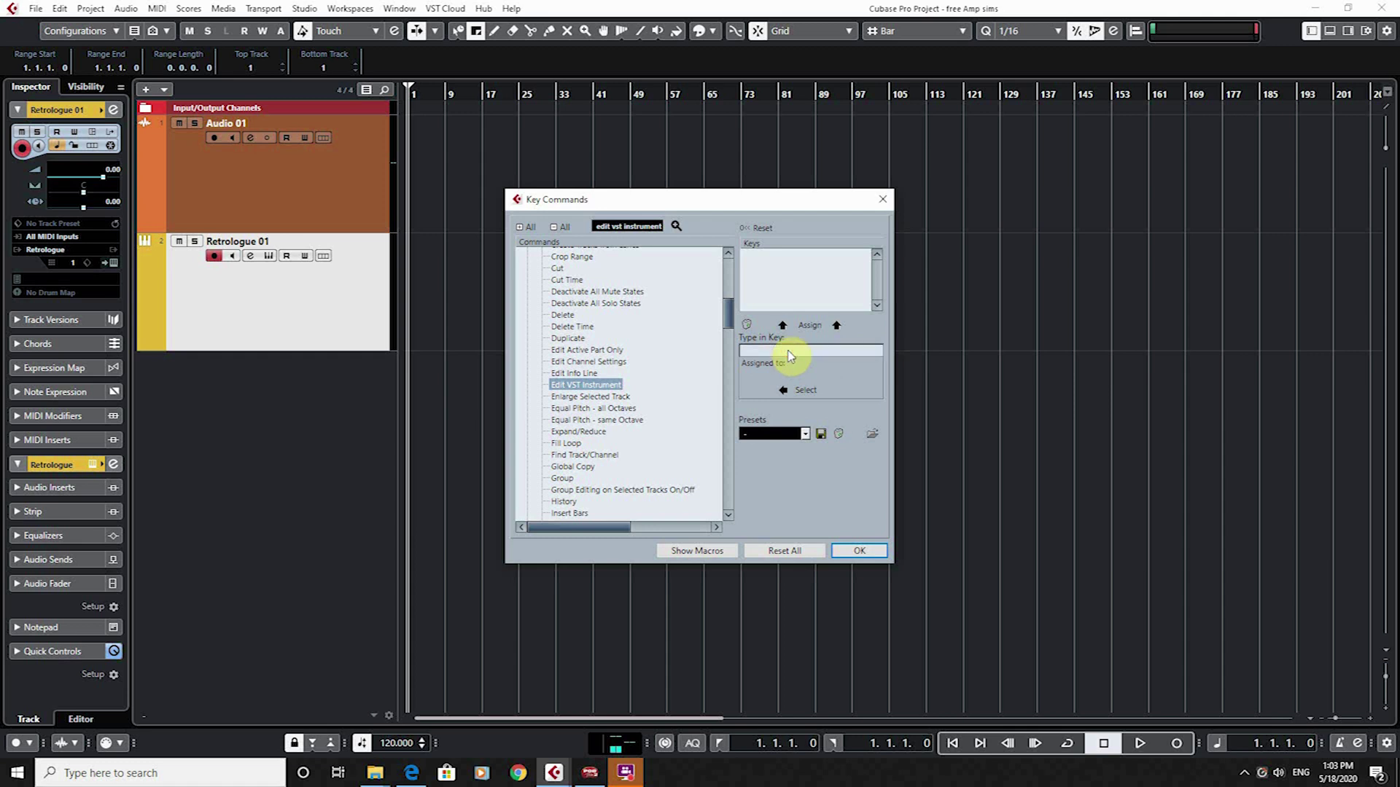
# Step: Assign the backslash key to Edit VST Instrument and save the key commands with OK
pyautogui.write('\\')
pyautogui.click(836, 325)
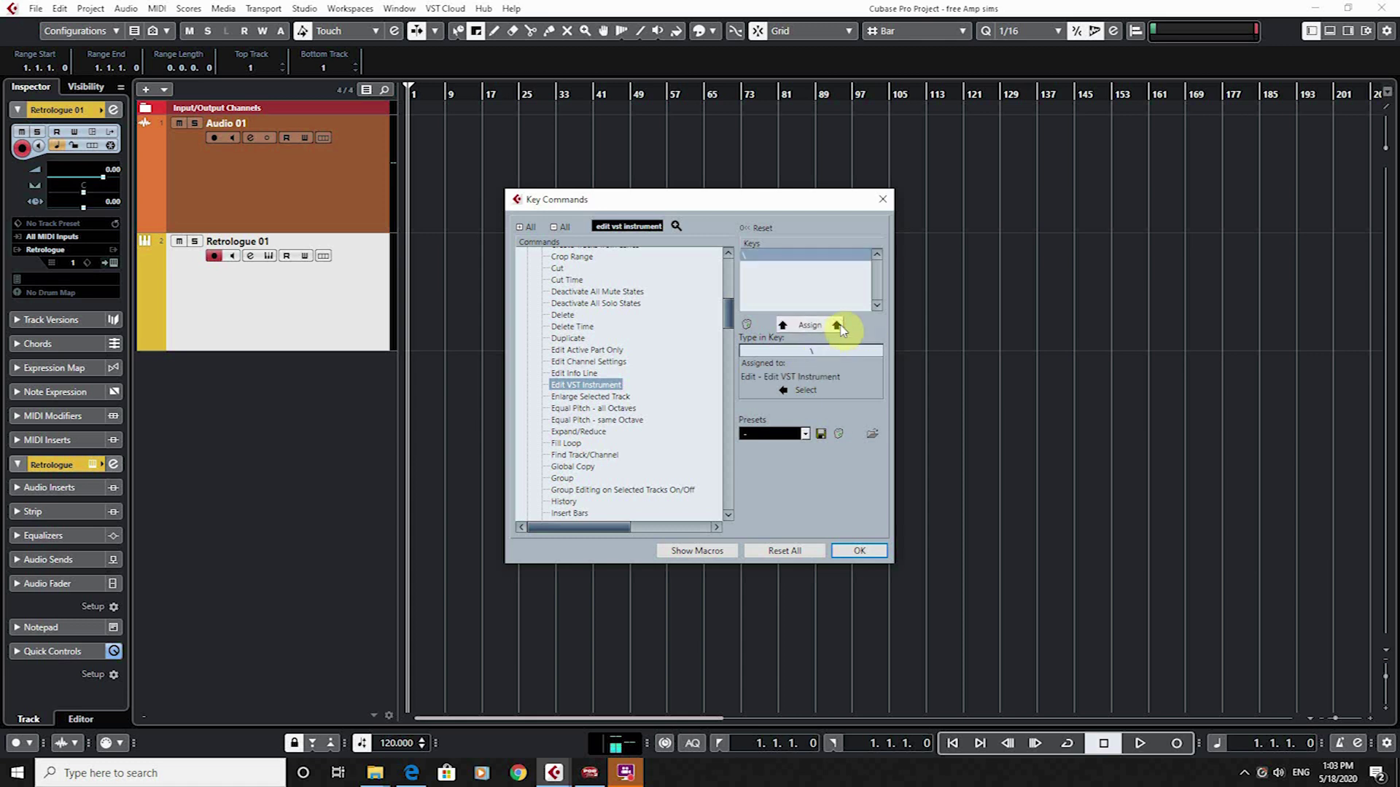
pyautogui.click(802, 352)
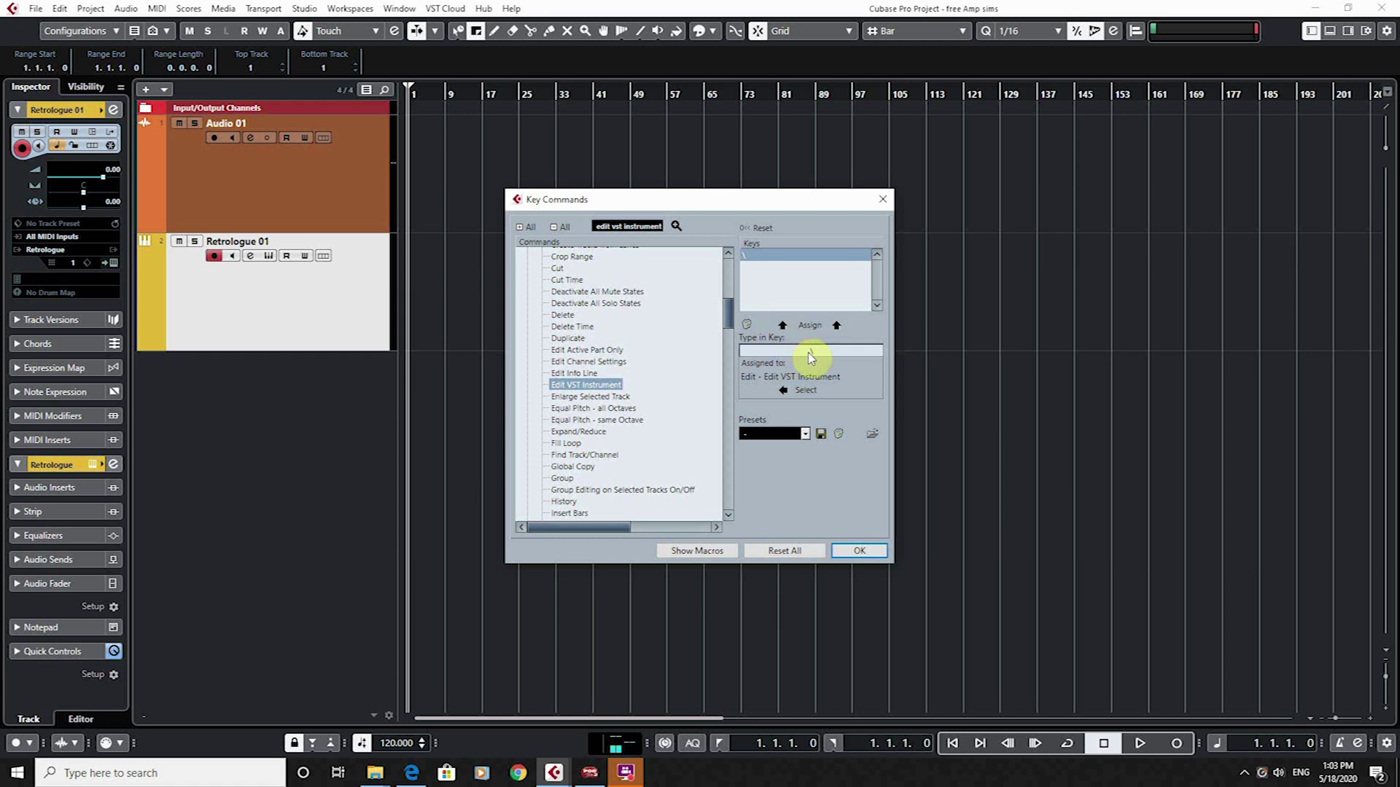
pyautogui.write('\\')
pyautogui.click(604, 374)
pyautogui.click(605, 385)
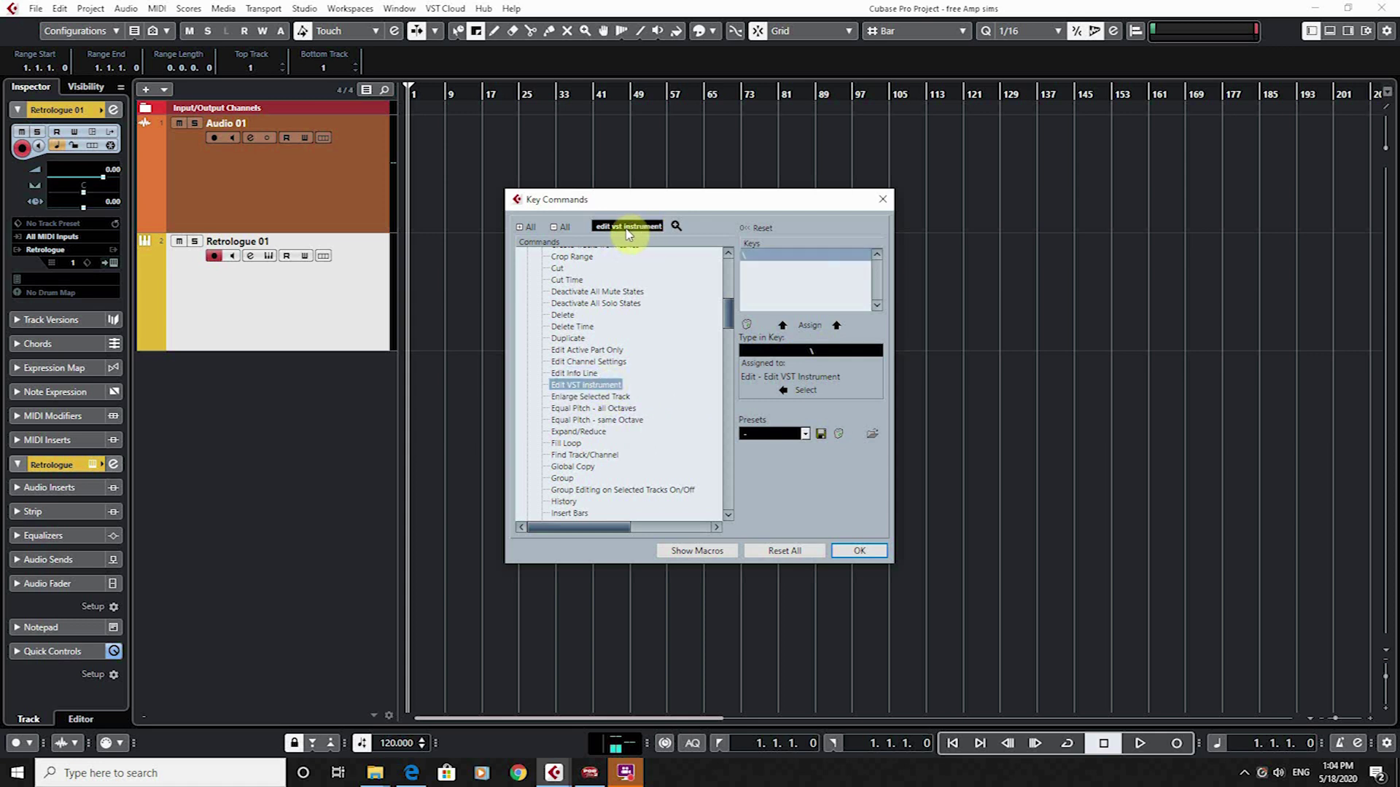
pyautogui.moveTo(731, 330)
pyautogui.mouseDown()
pyautogui.moveTo(728, 274)
pyautogui.moveTo(729, 348)
pyautogui.mouseUp()
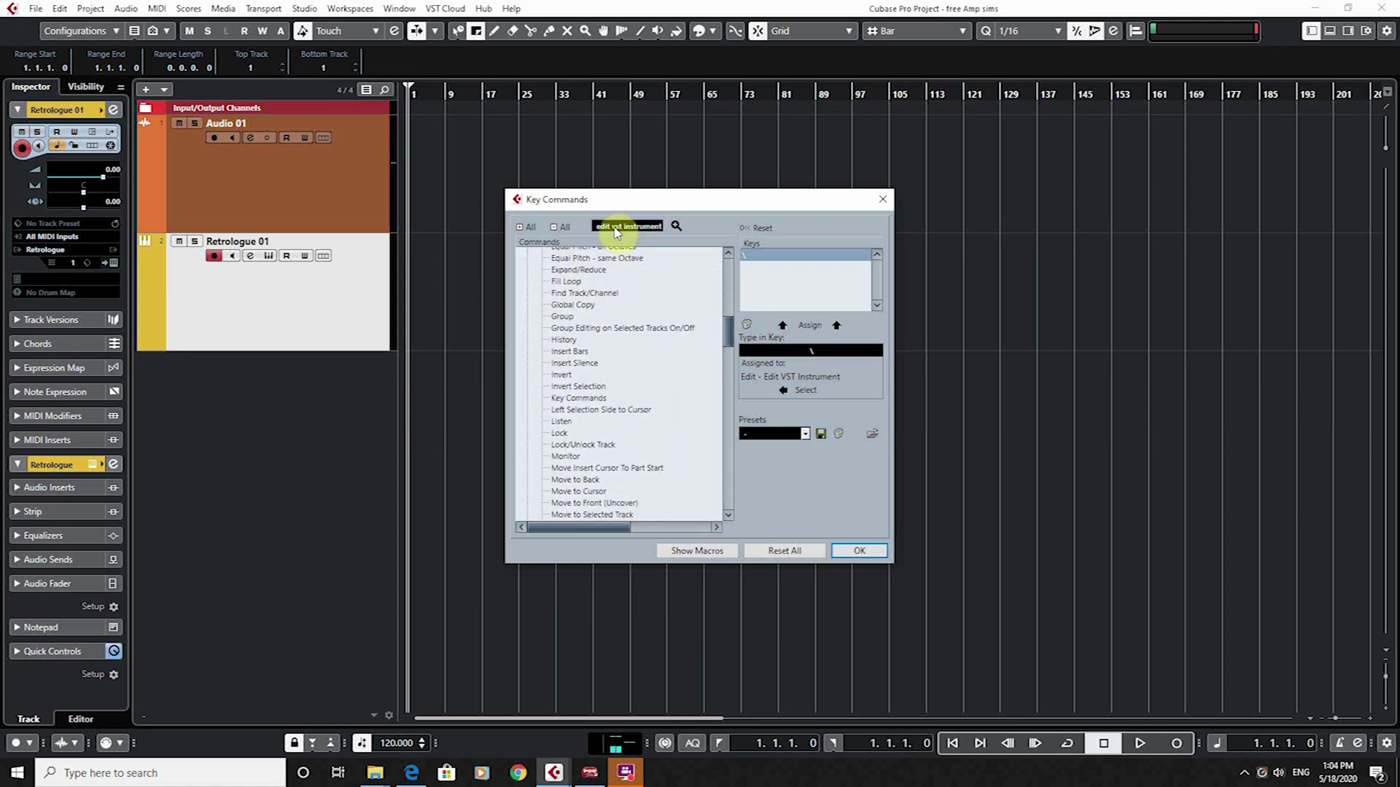
pyautogui.scroll(-2, 611, 399)
pyautogui.scroll(-3, 611, 399)
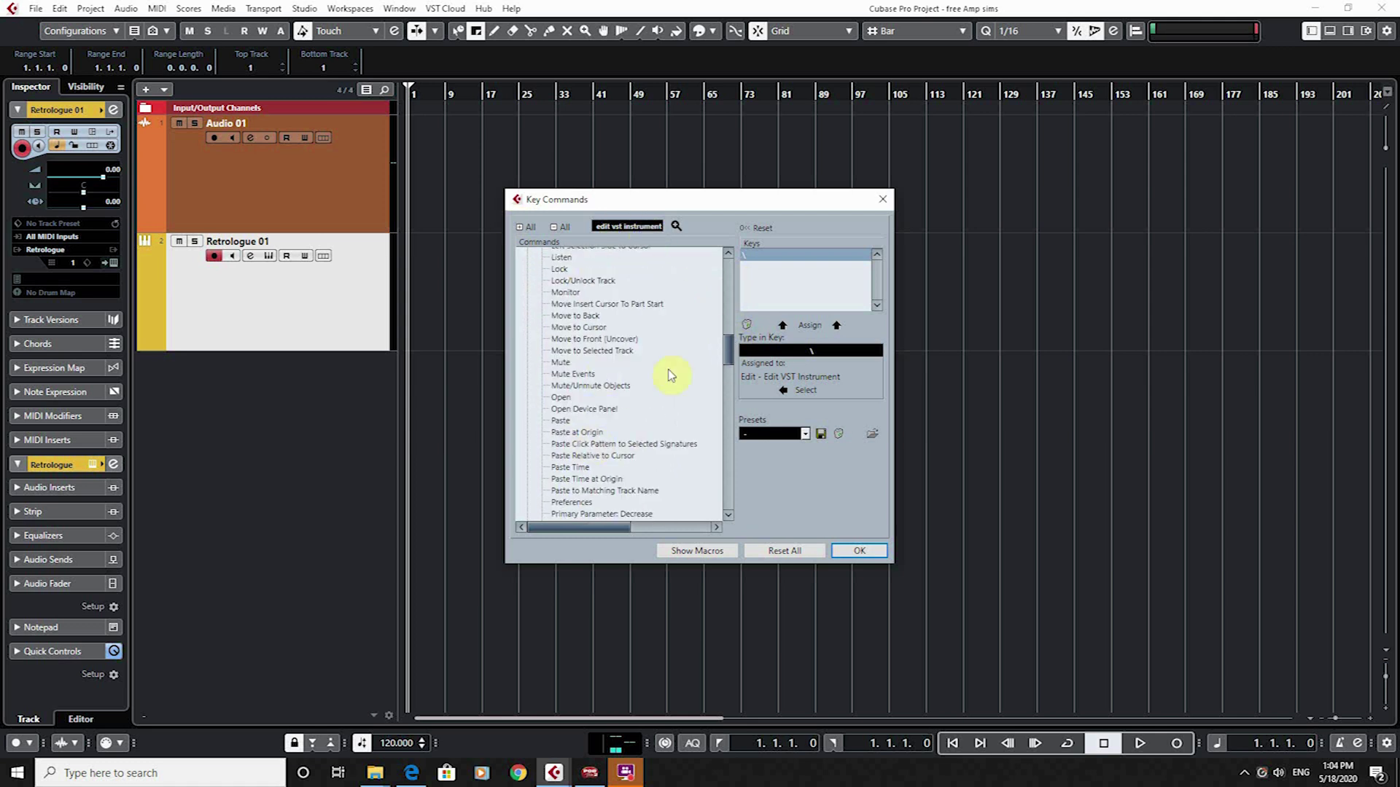
pyautogui.click(820, 355)
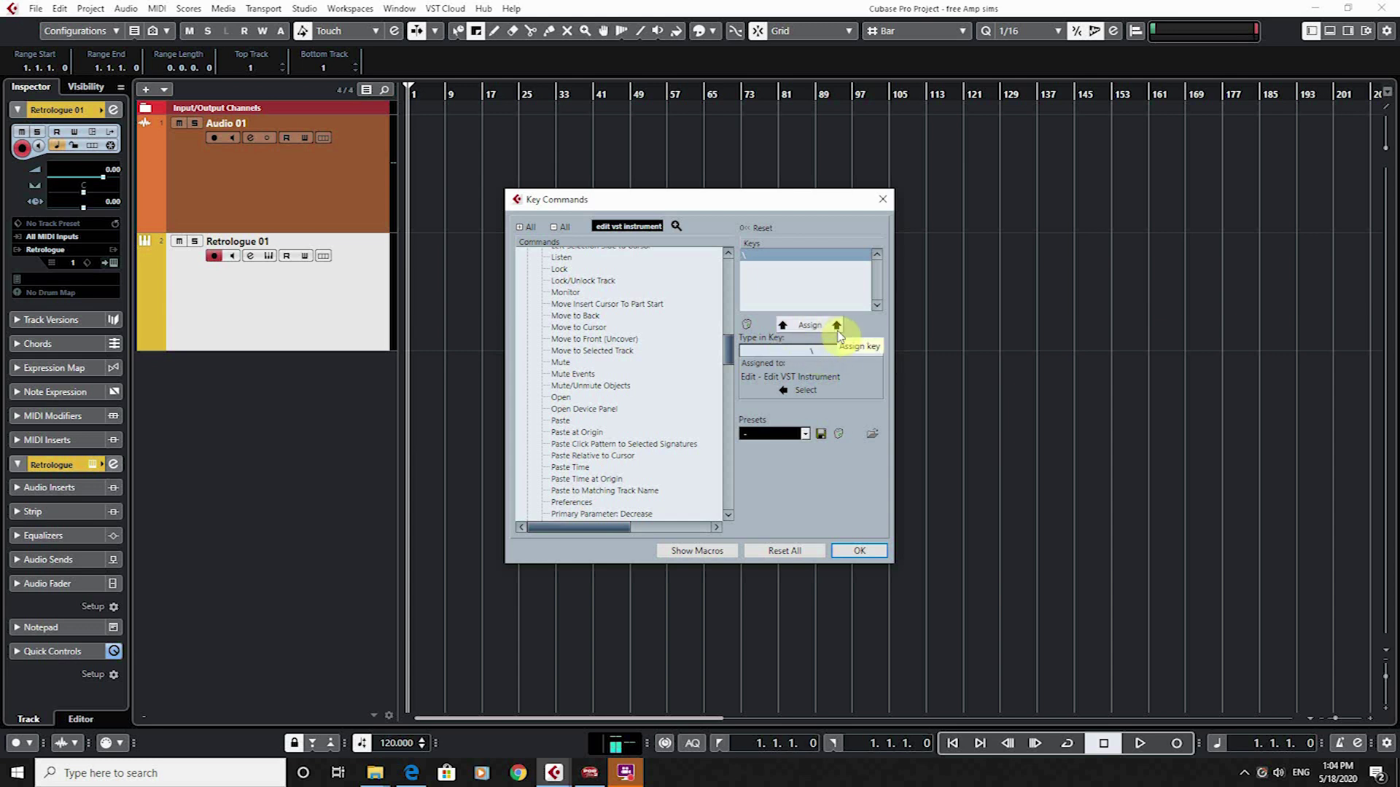
pyautogui.click(855, 550)
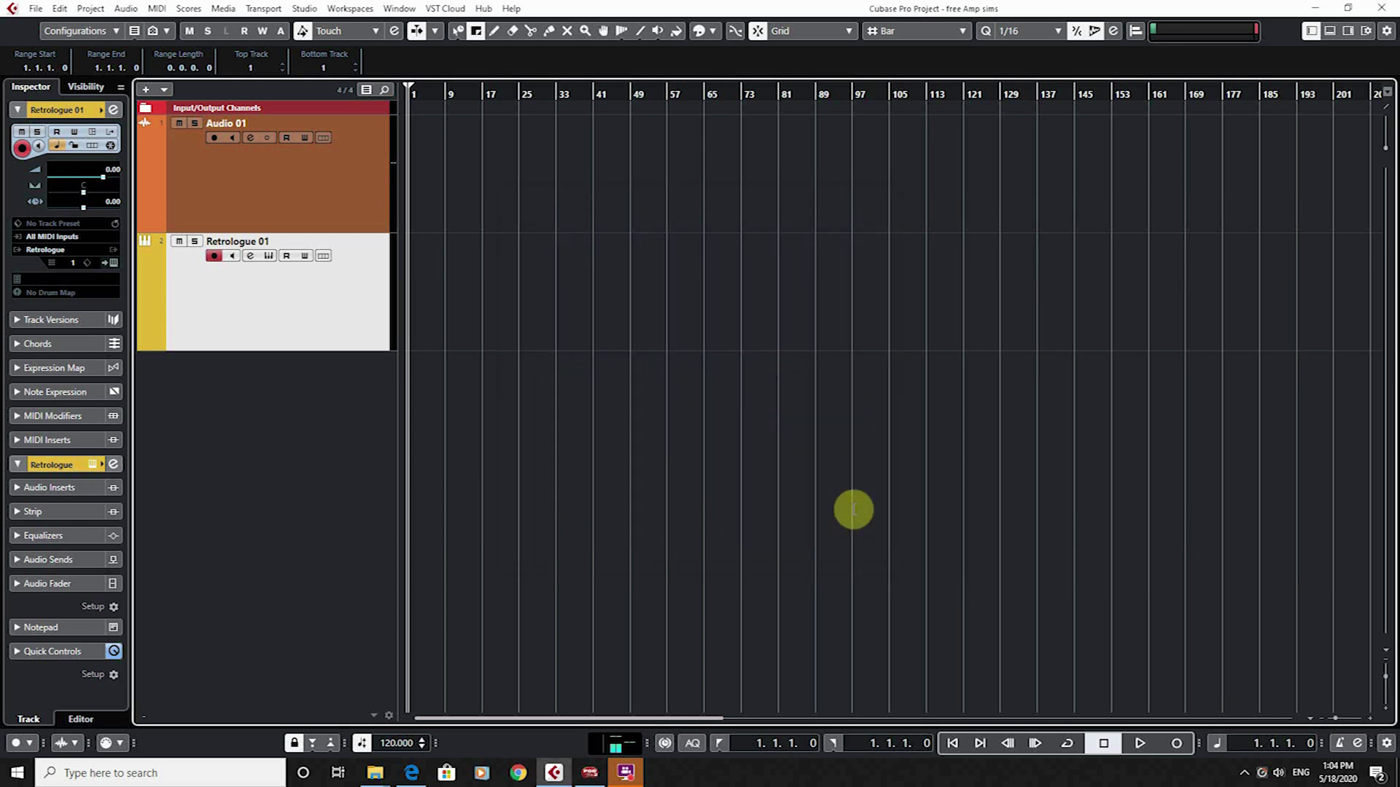
# Step: Toggle the Retrologue editor with the new backslash shortcut and the track's Edit Instrument button
pyautogui.press('\\')
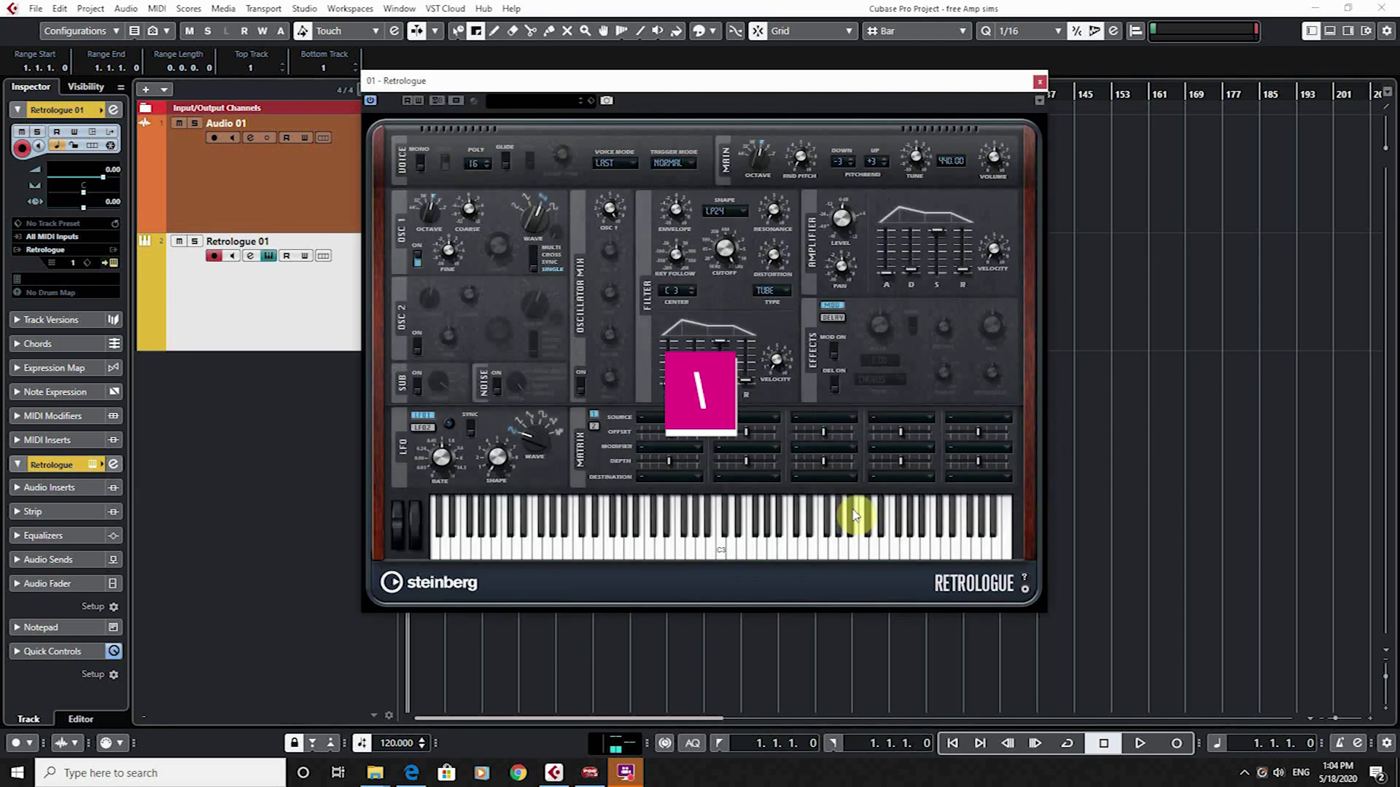
pyautogui.press('\\')
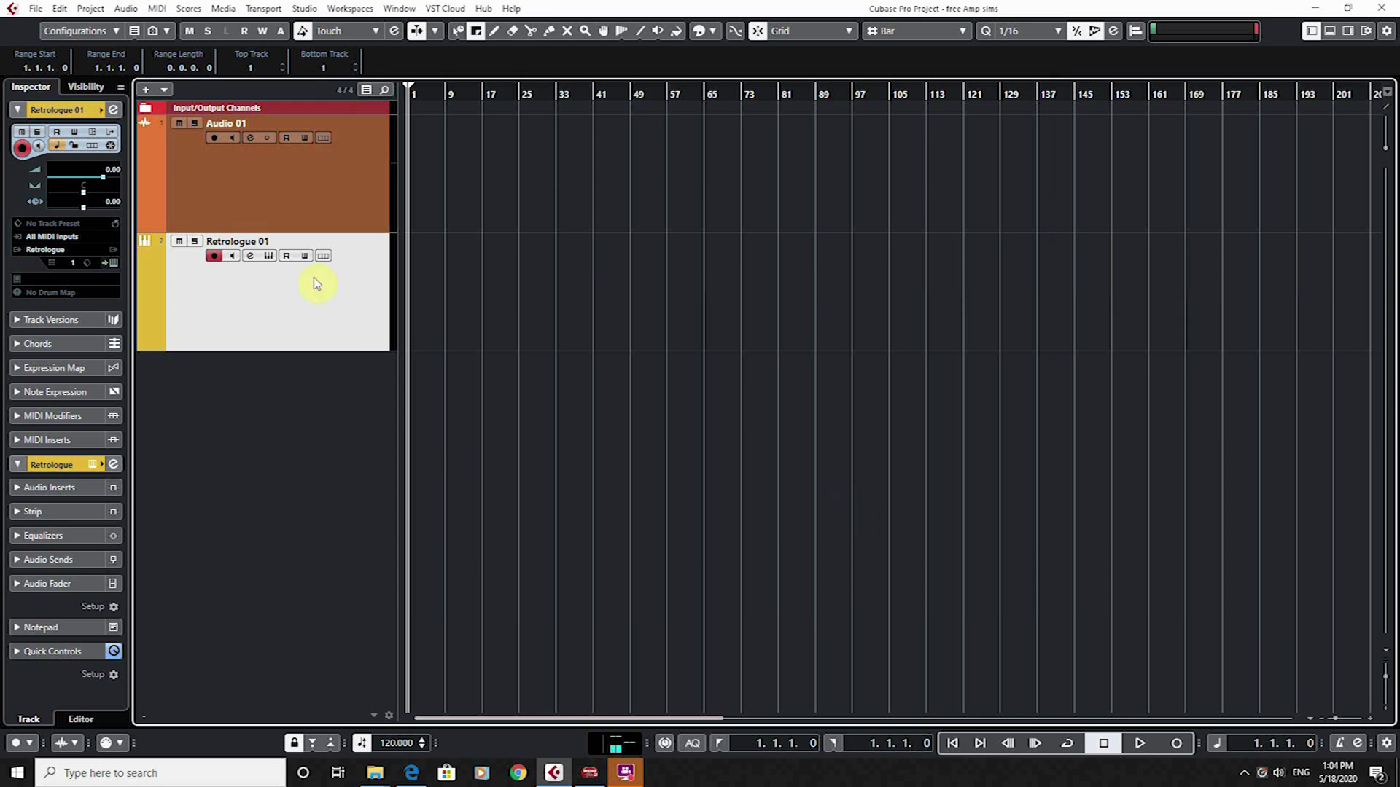
pyautogui.click(270, 256)
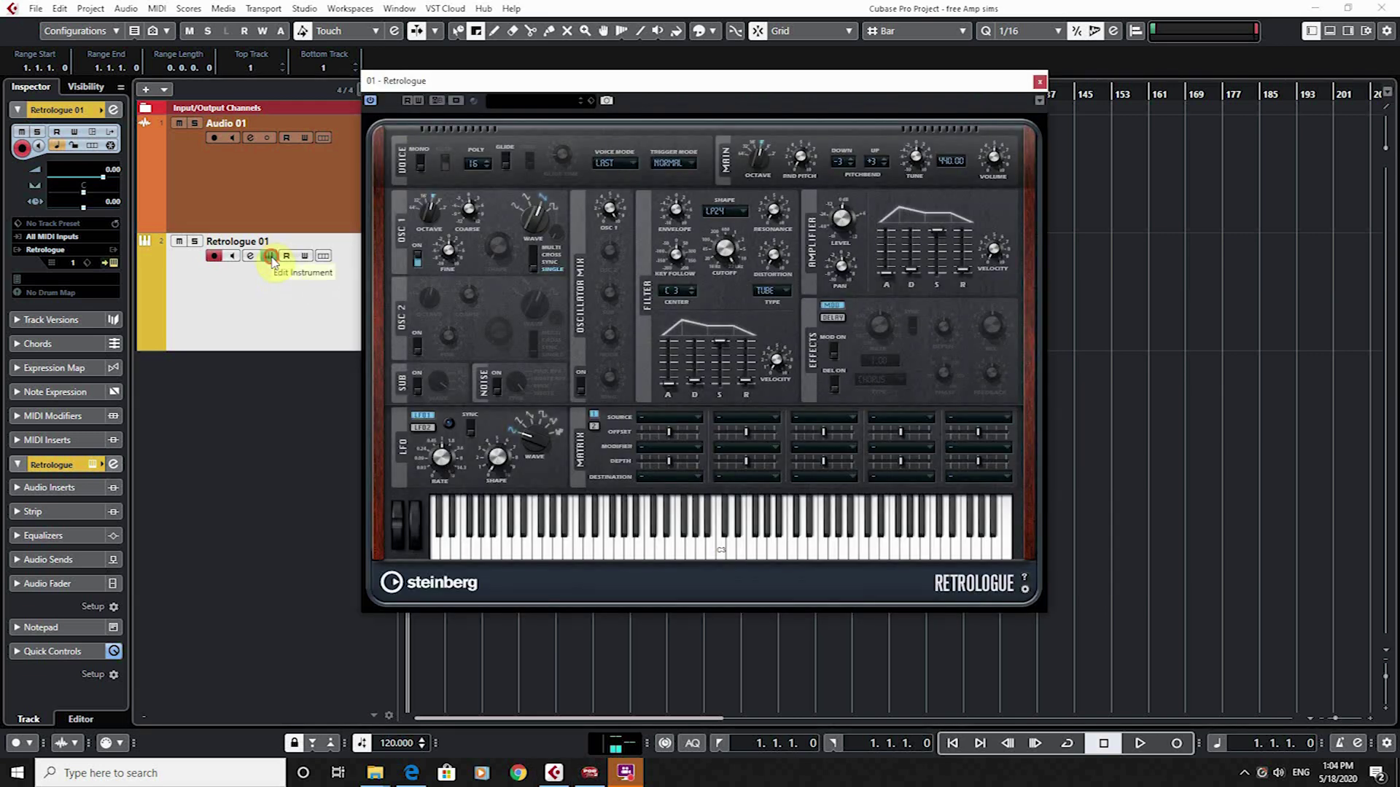
pyautogui.click(270, 257)
# Step: Open the Retrologue window from track settings and with Ctrl+E, closing it each time
pyautogui.click(113, 263)
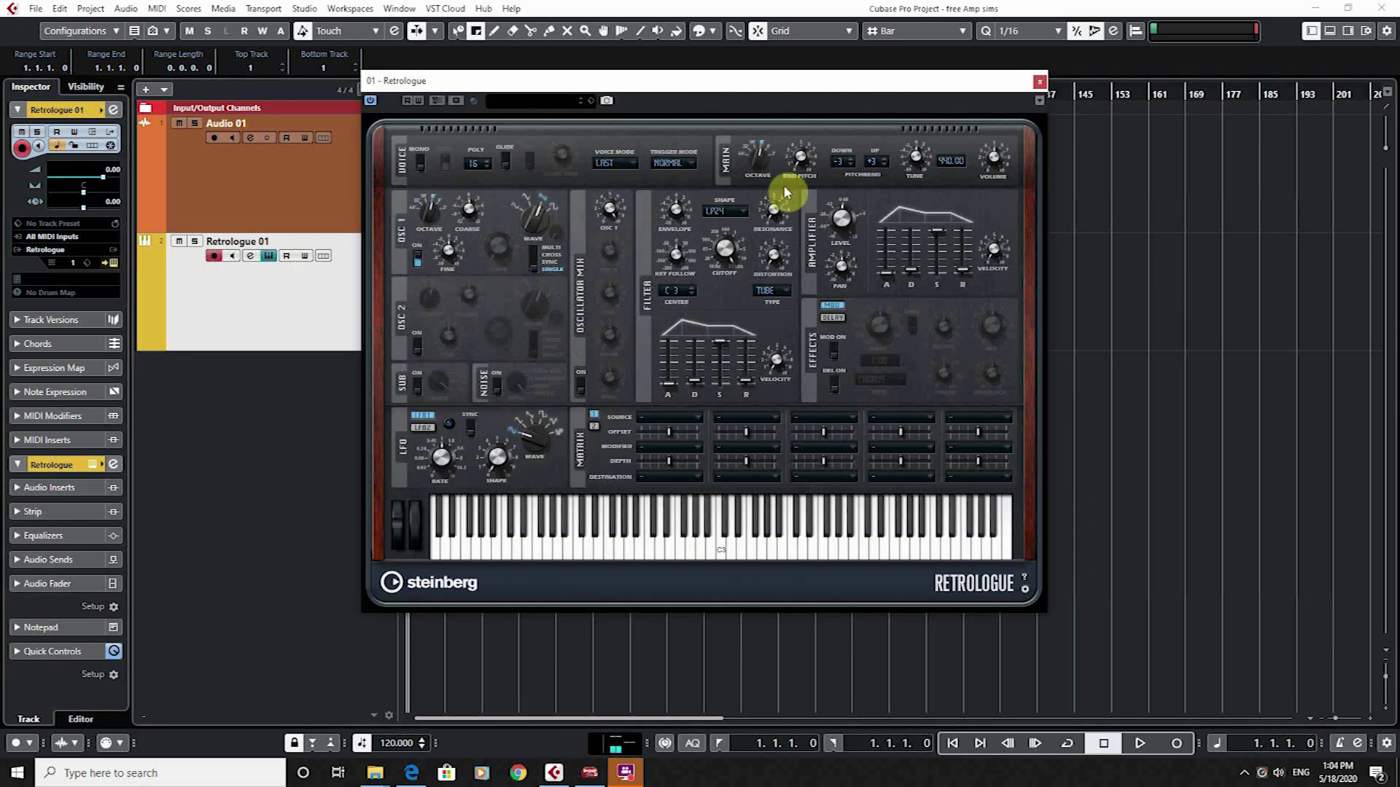
pyautogui.click(1038, 82)
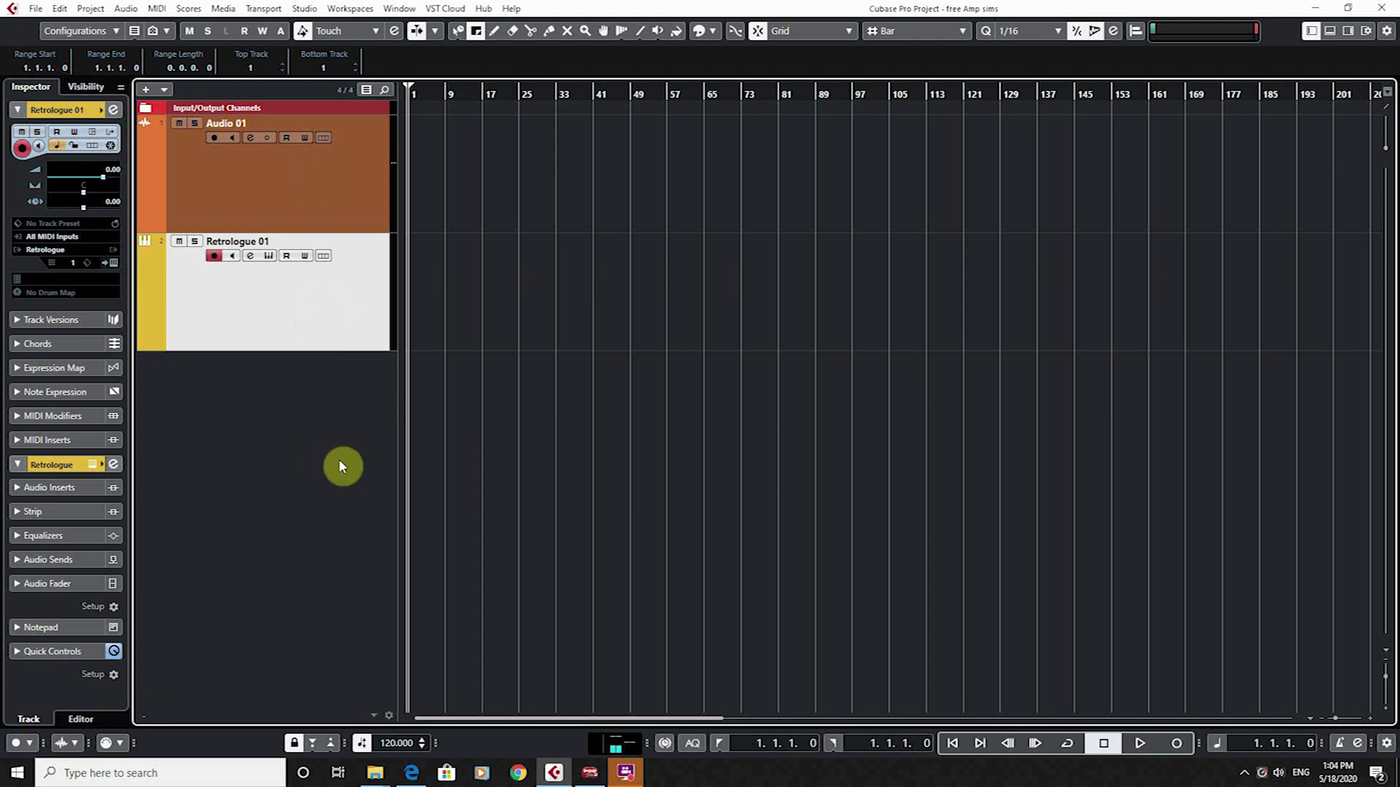
pyautogui.hotkey('ctrl', 'e')
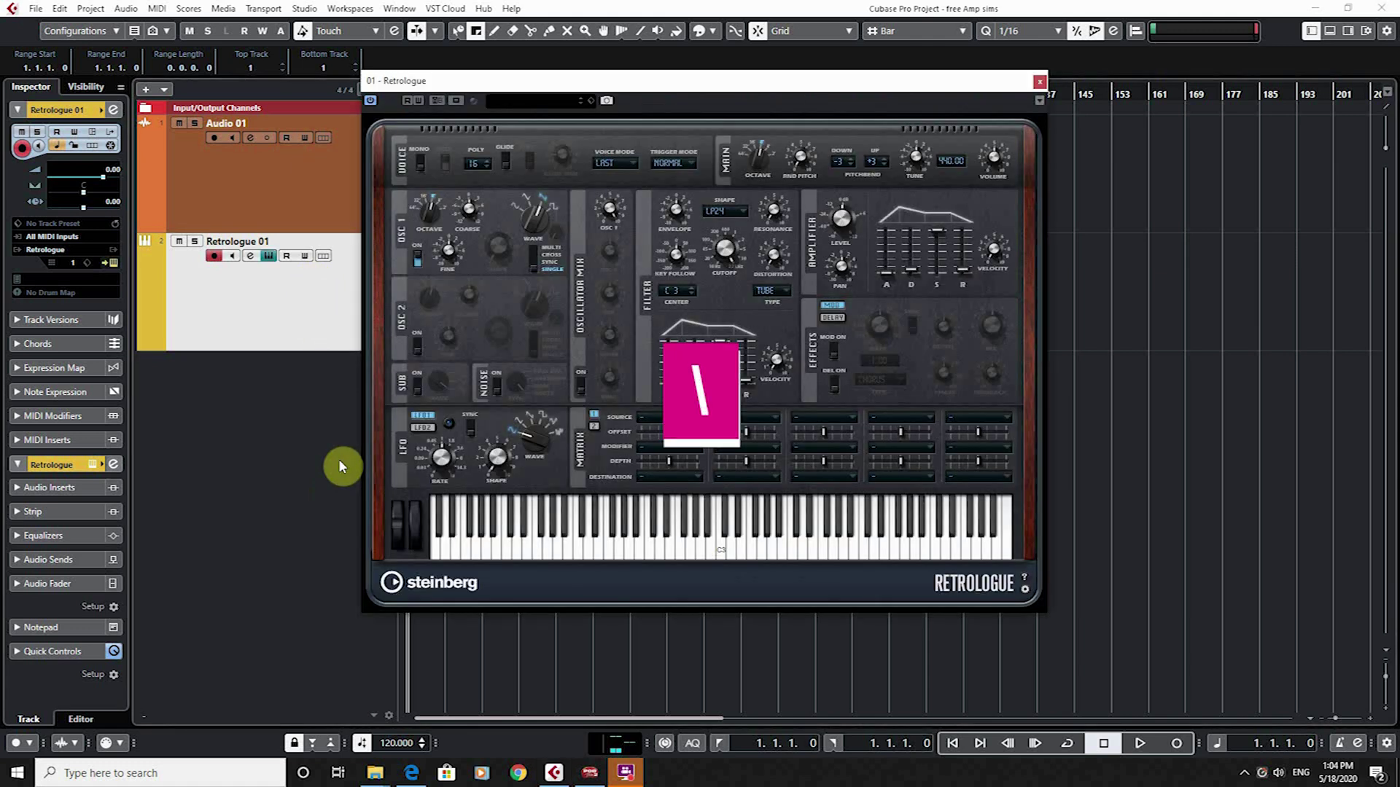
pyautogui.click(1039, 81)
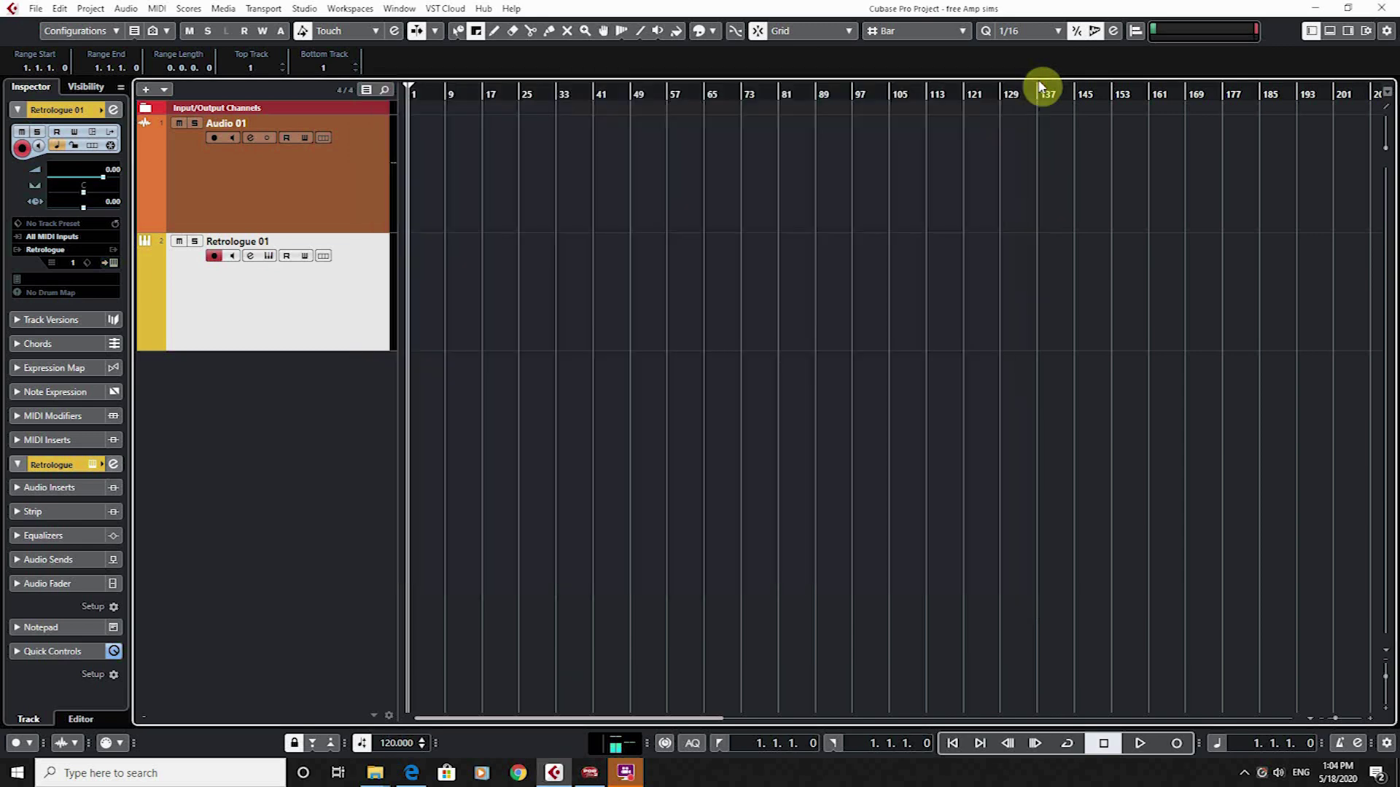